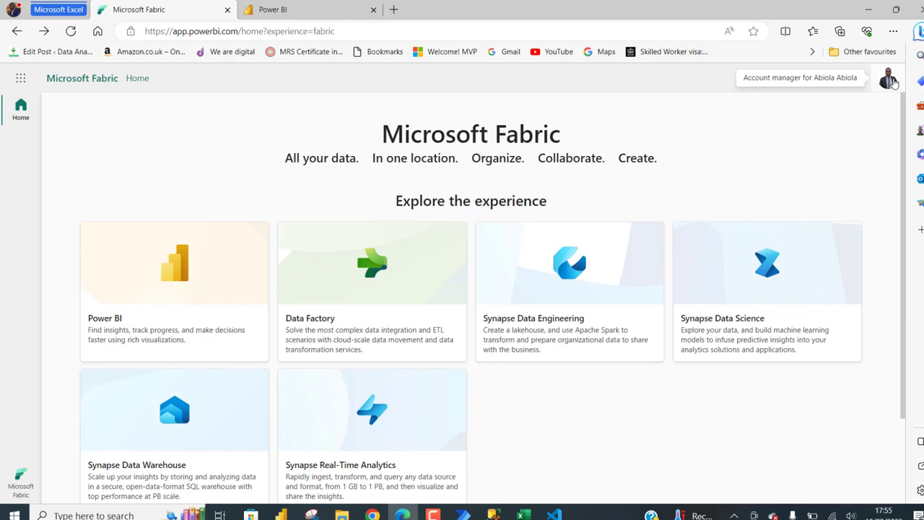
Enter the Data Factory experience and create a new workspace named ETL
click(358, 280)
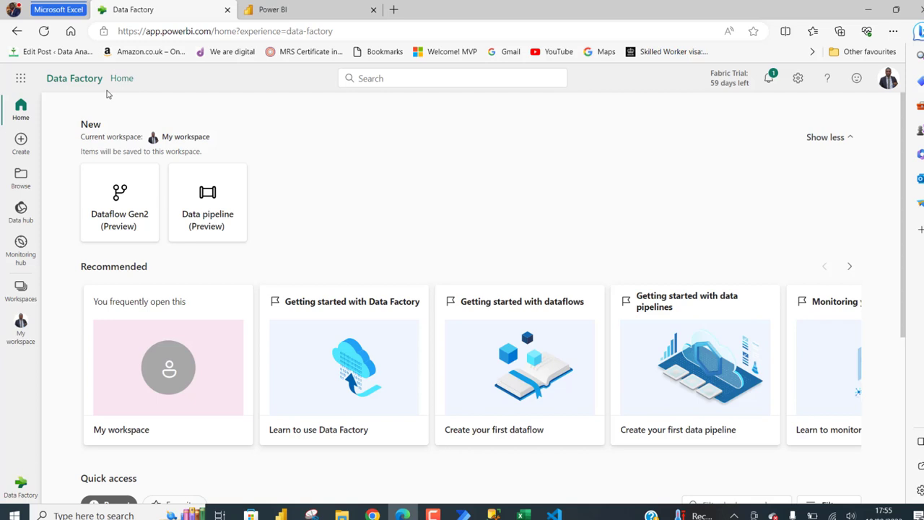
click(19, 295)
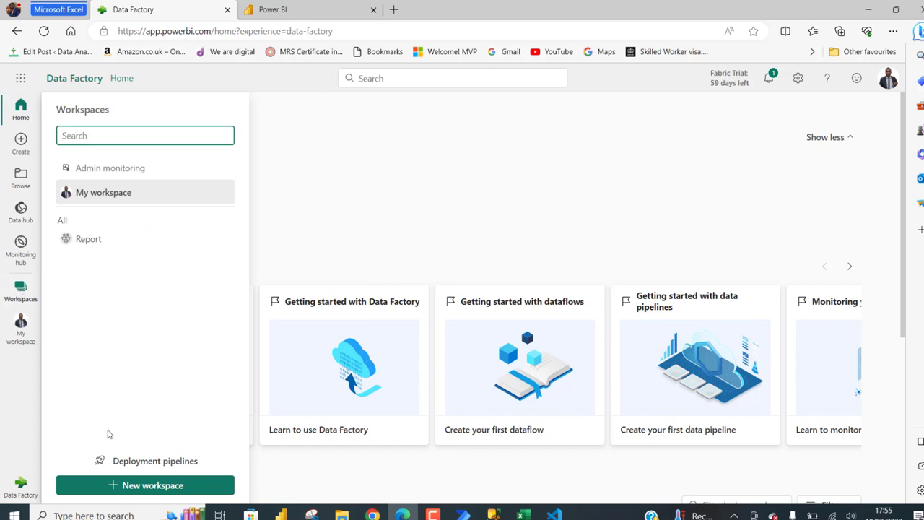
click(132, 487)
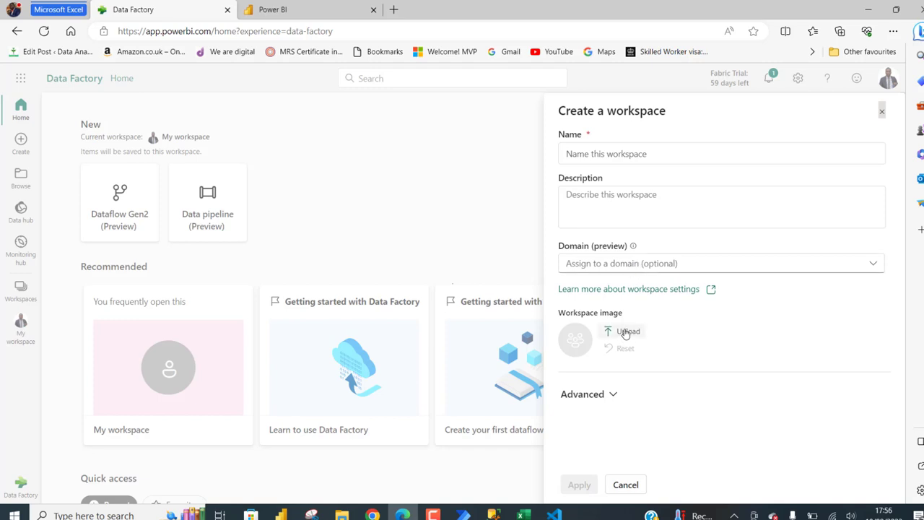
click(613, 395)
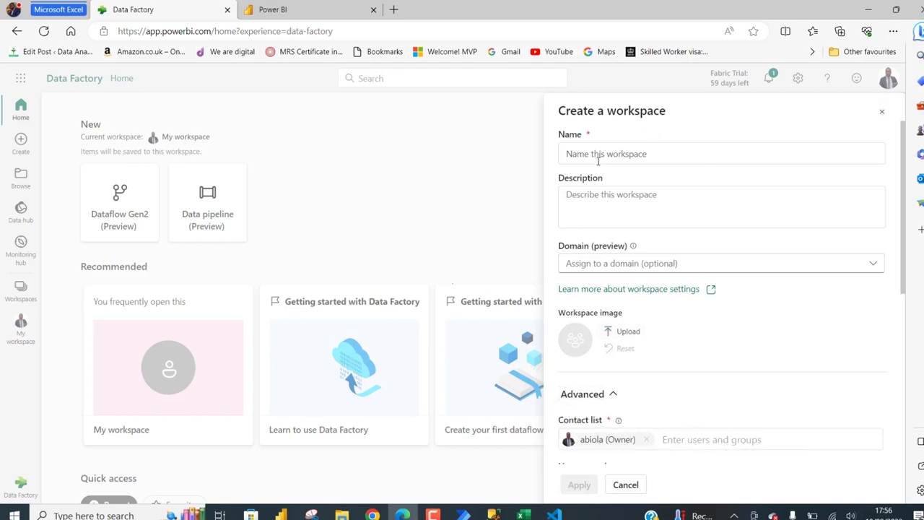
click(597, 154)
text(ETL)
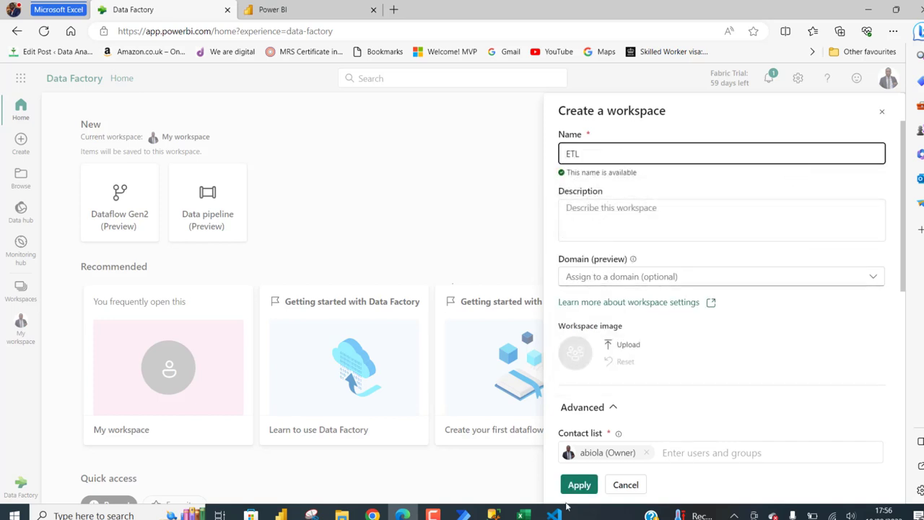
click(579, 484)
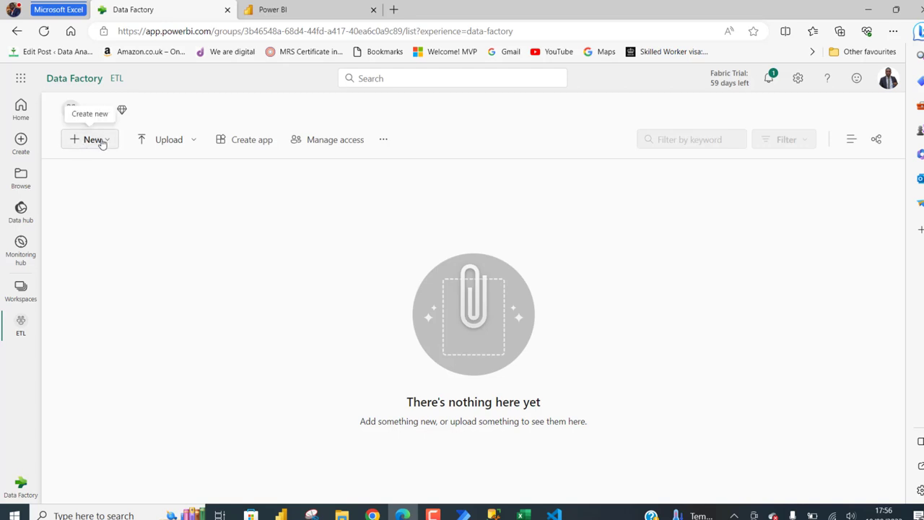
Create a Dataflow Gen2 in the ETL workspace and upload the Data Factory Excel workbook from the Desktop as its data source
click(101, 141)
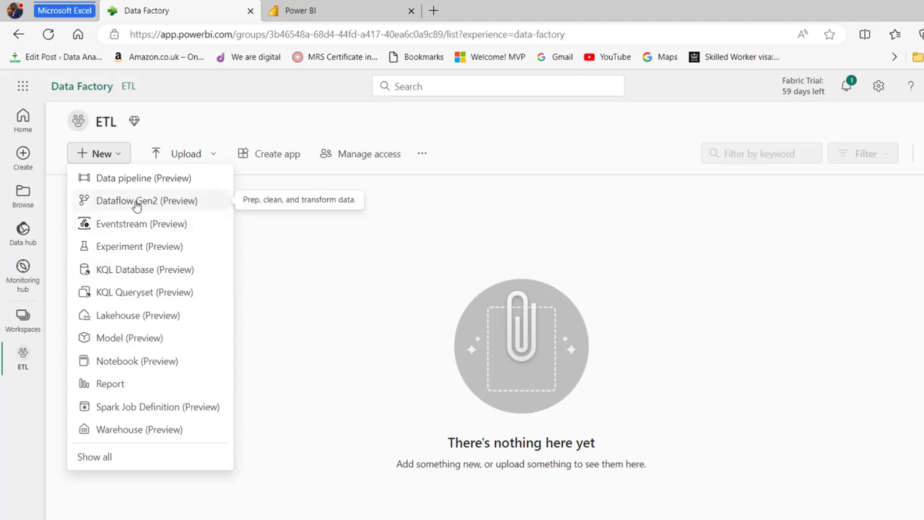
click(137, 204)
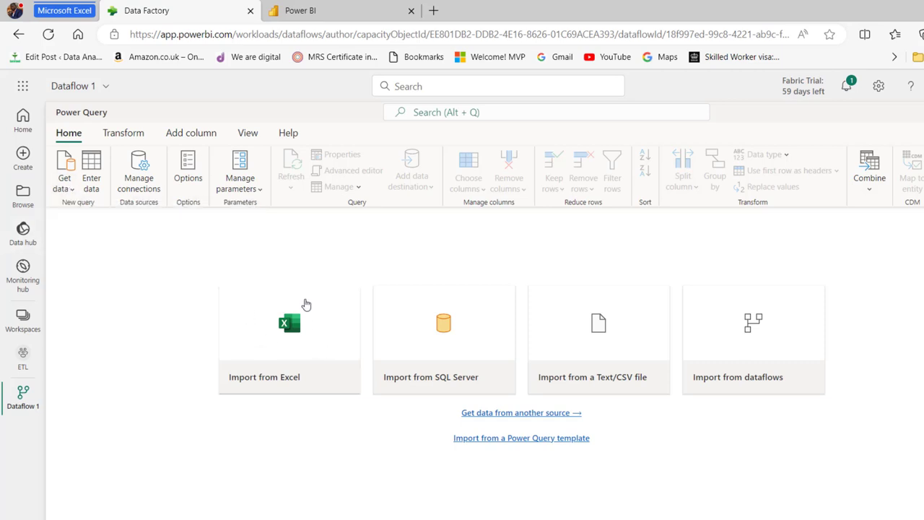
click(311, 306)
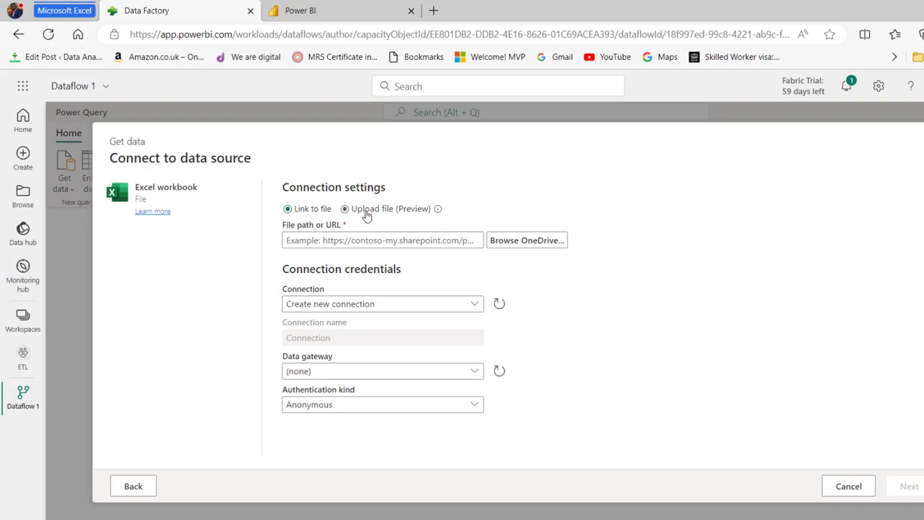
click(367, 215)
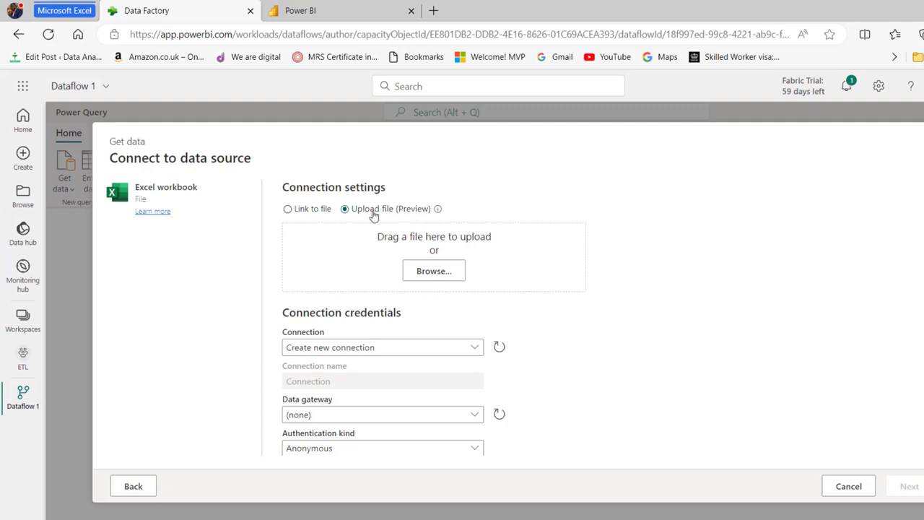
click(444, 278)
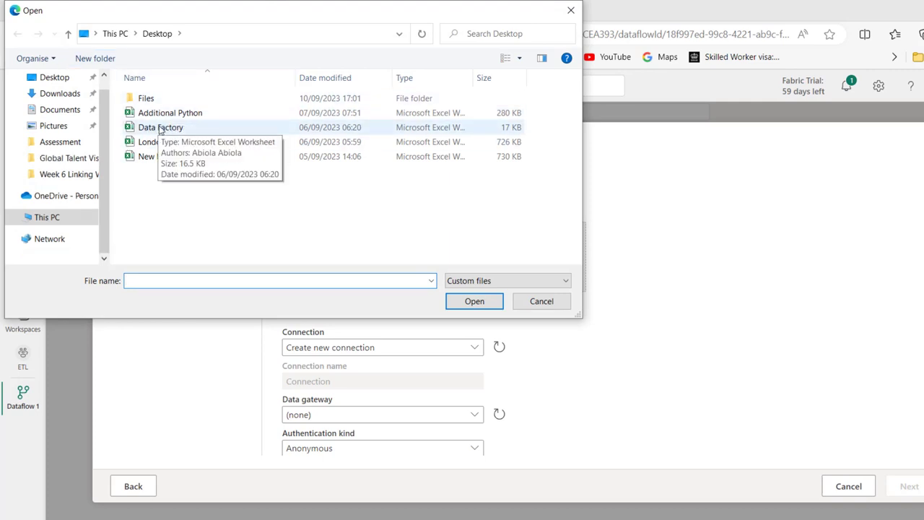
double_click(156, 130)
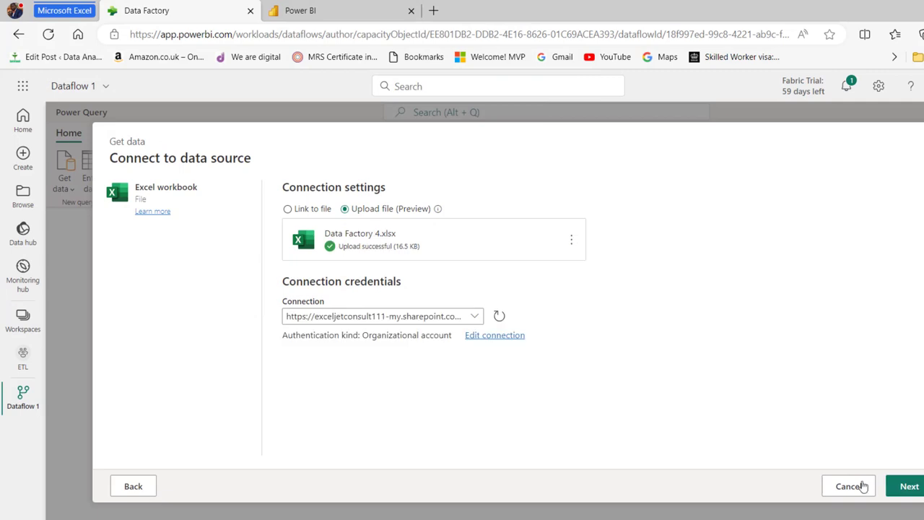
click(911, 488)
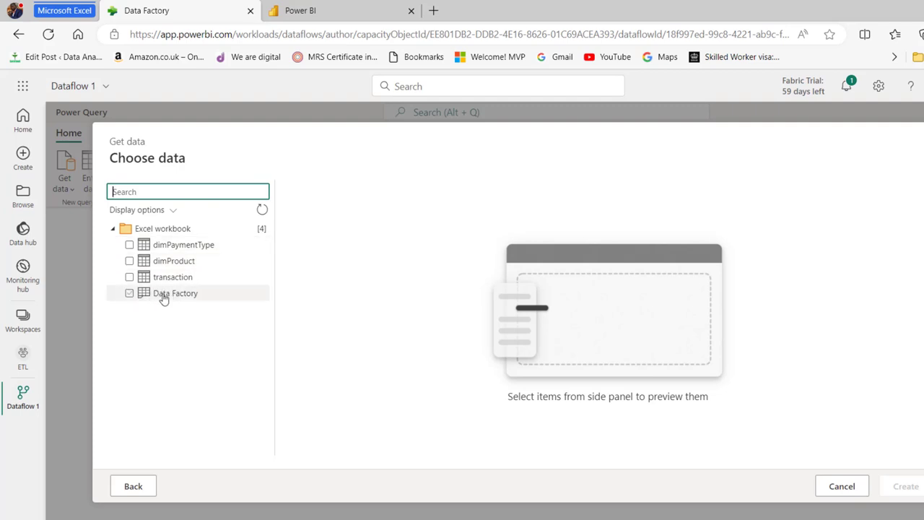
Import the transaction, dimProduct and dimPaymentType tables from the workbook into the dataflow
click(130, 278)
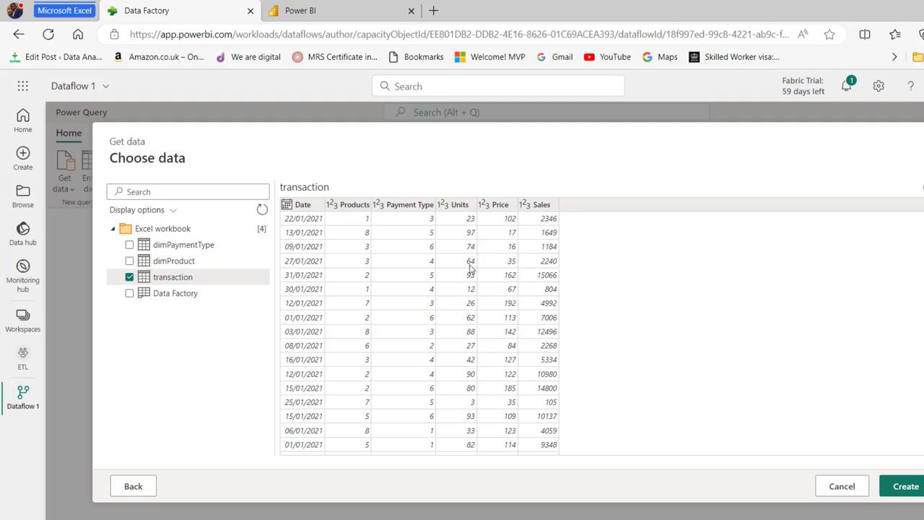
click(130, 261)
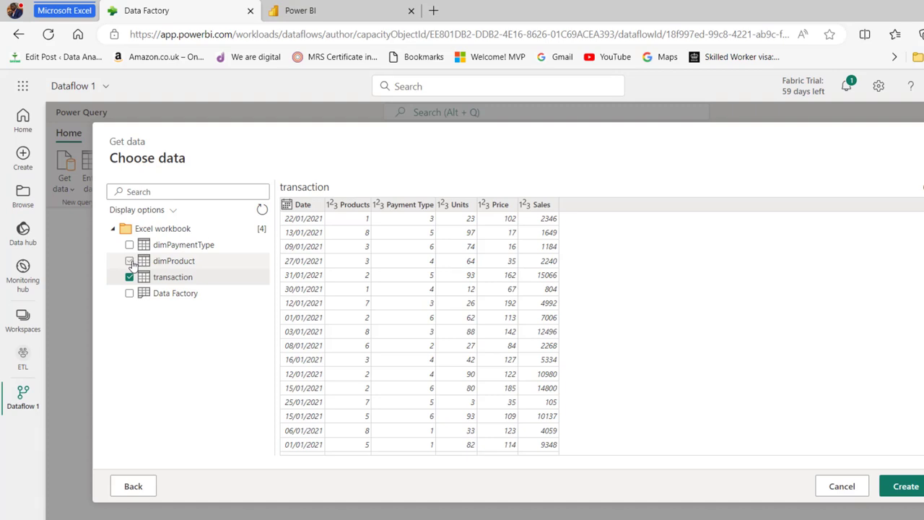
click(129, 245)
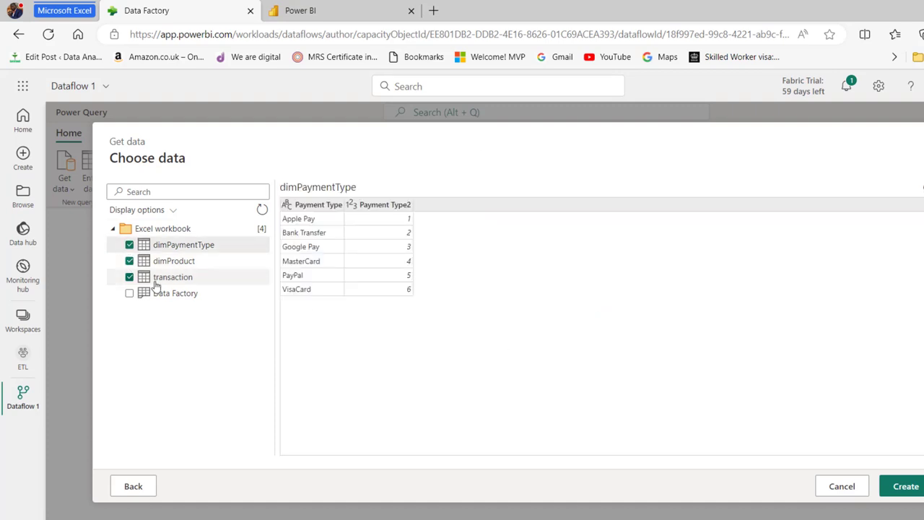
click(906, 486)
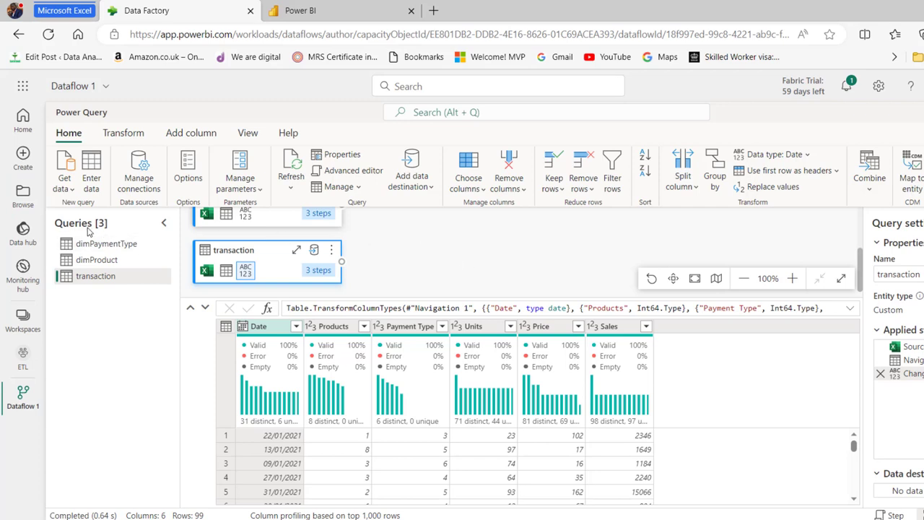
Examine the columns and data of the dimProduct and dimPaymentType queries
click(247, 133)
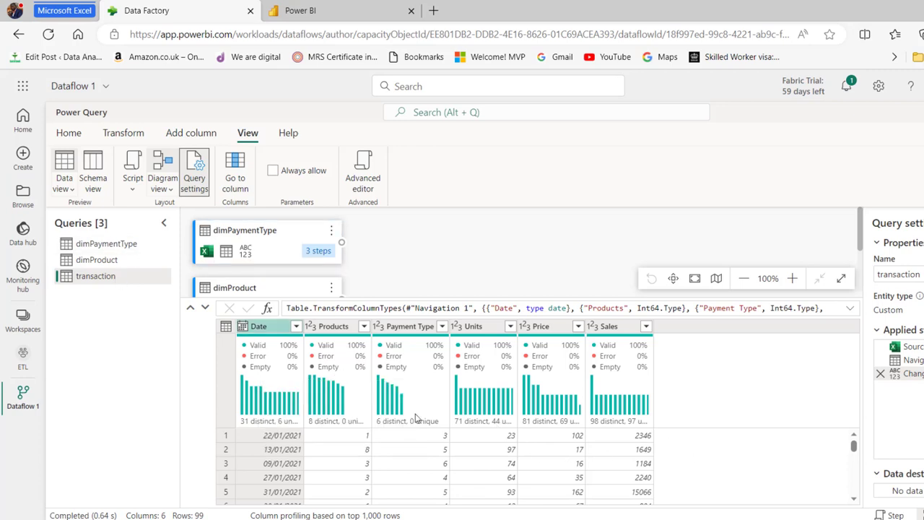
mouse_move(365, 421)
click(109, 262)
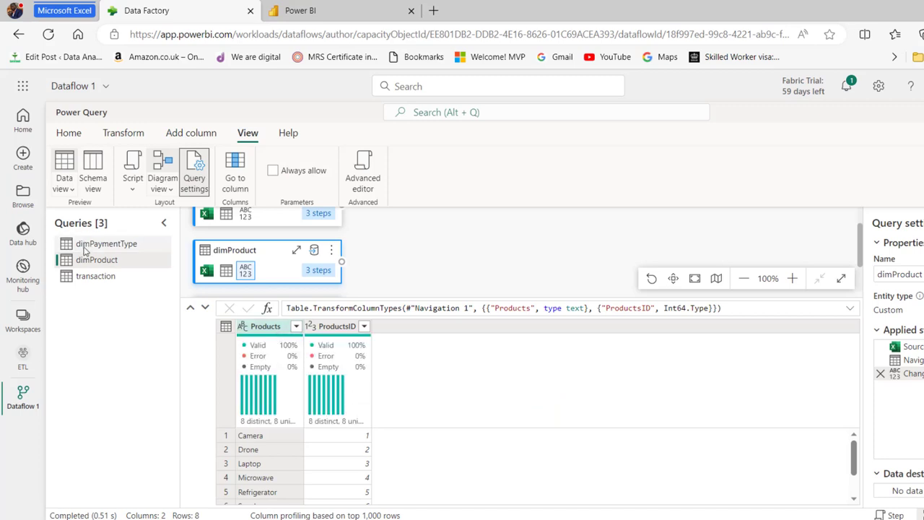
click(108, 246)
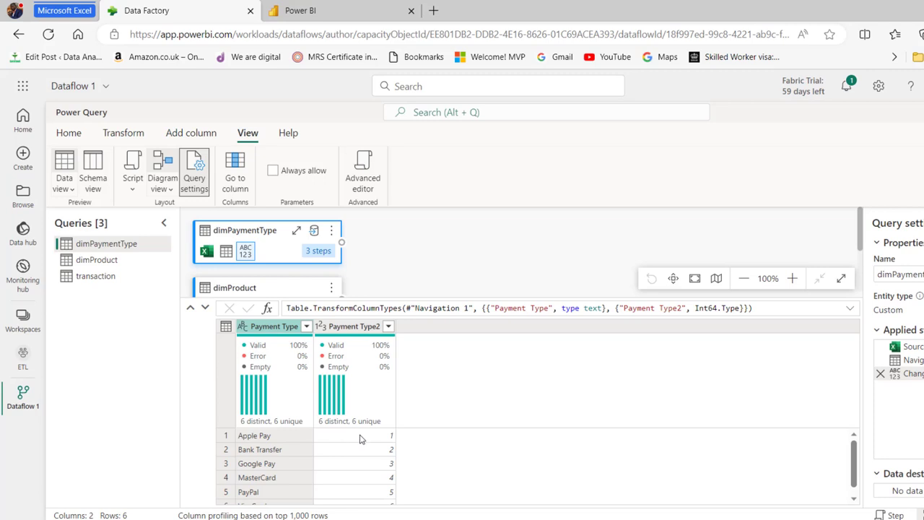
Merge the transaction query with dimProduct using a left outer join, matching Products to ProductsID
click(100, 280)
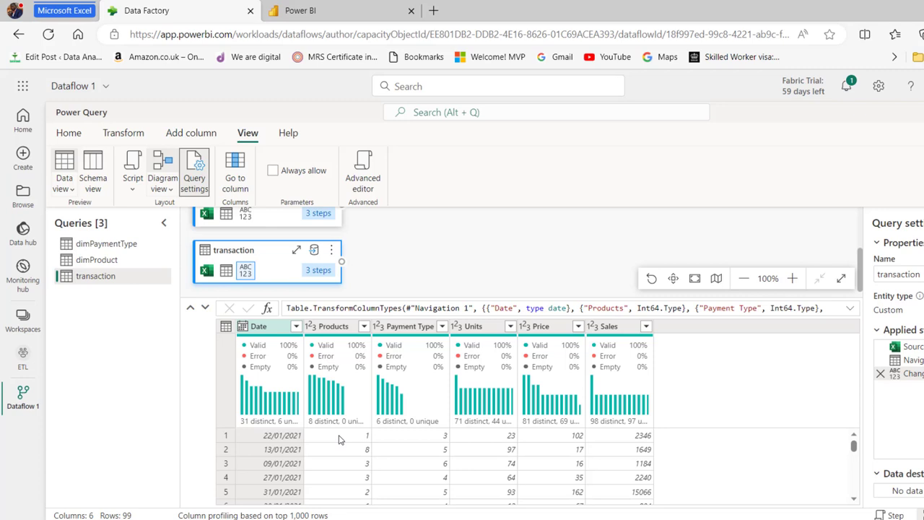
click(68, 134)
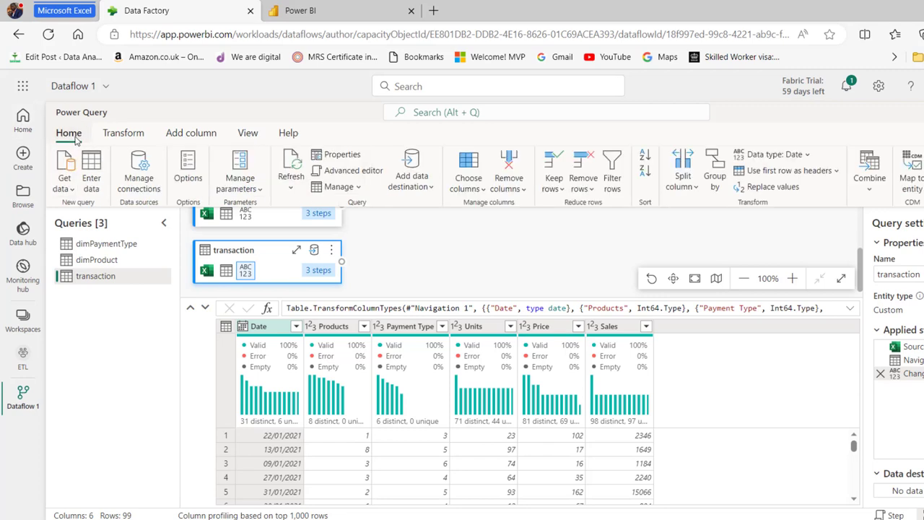
click(871, 184)
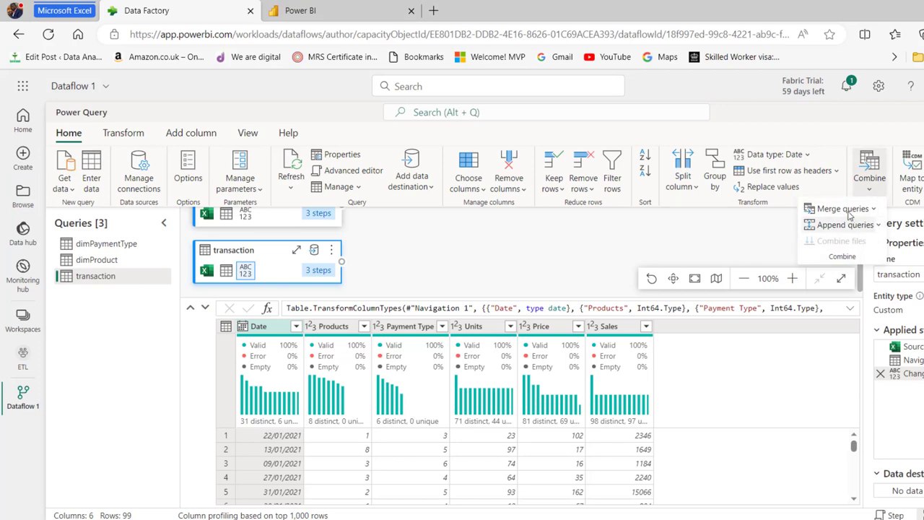
click(873, 209)
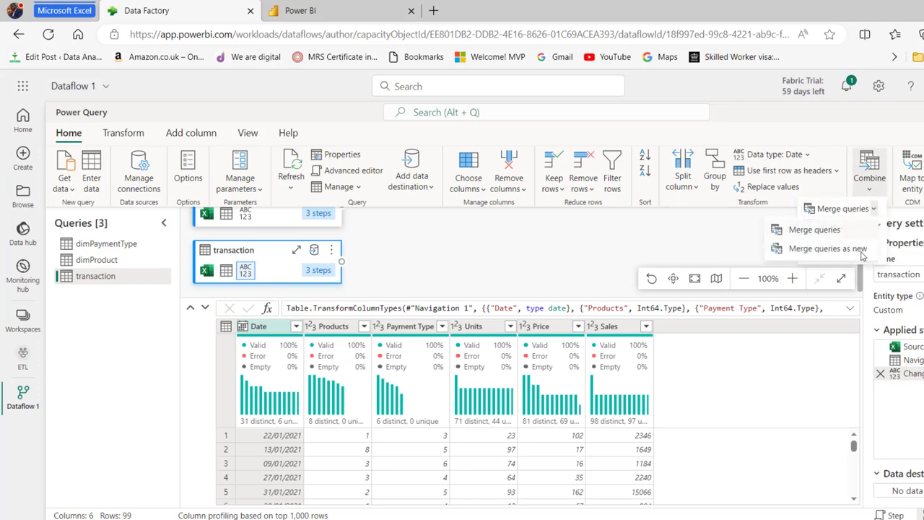
click(813, 230)
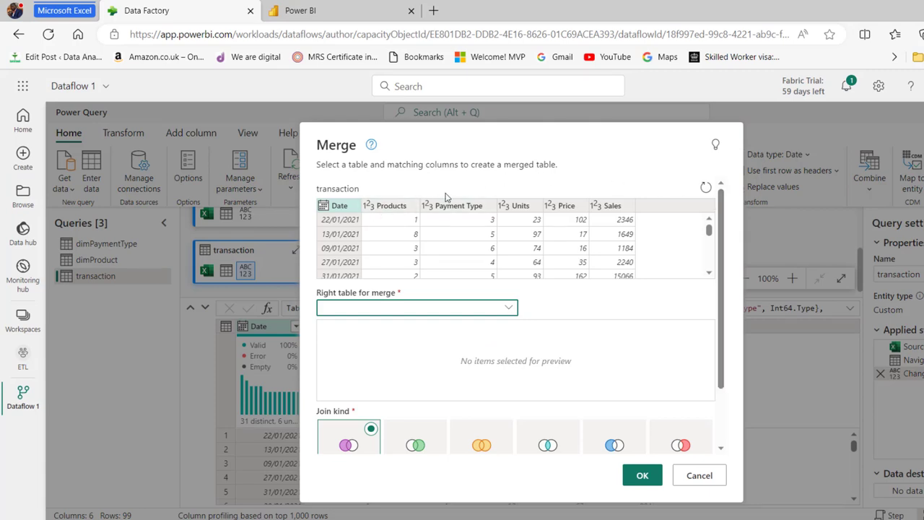
click(396, 209)
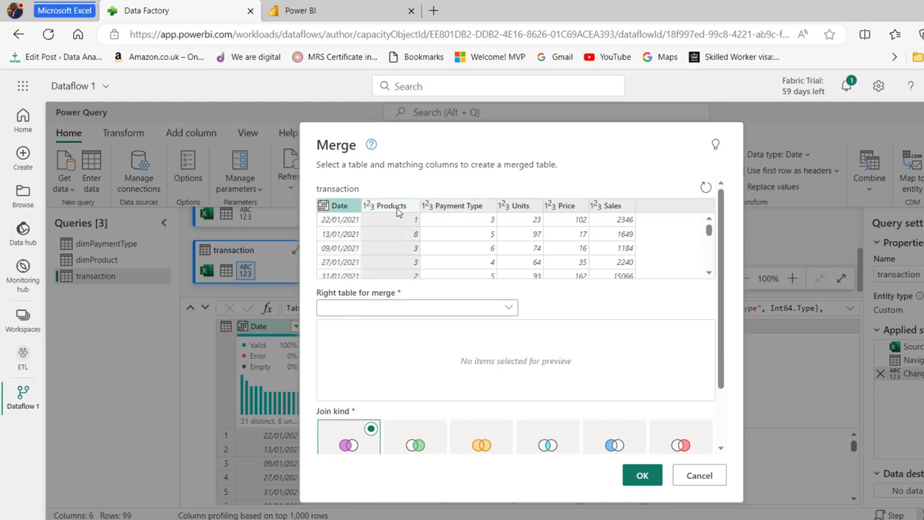
click(418, 312)
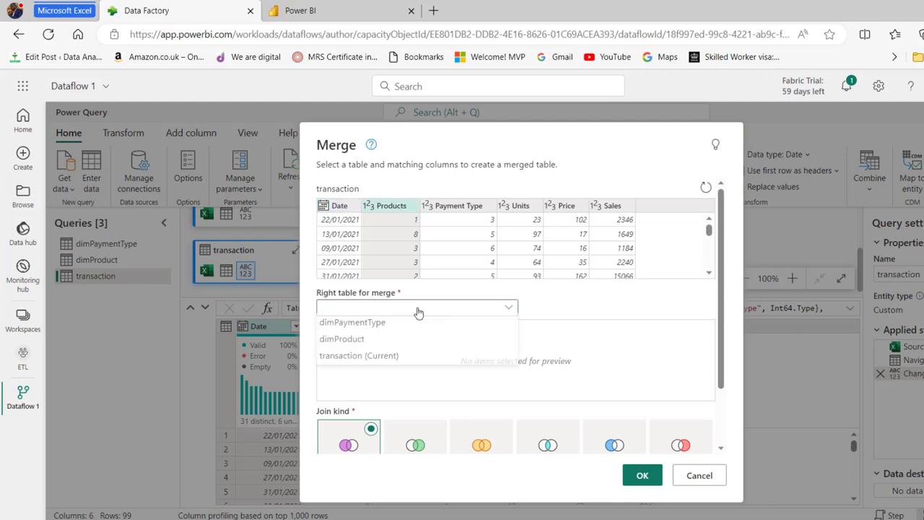
click(348, 345)
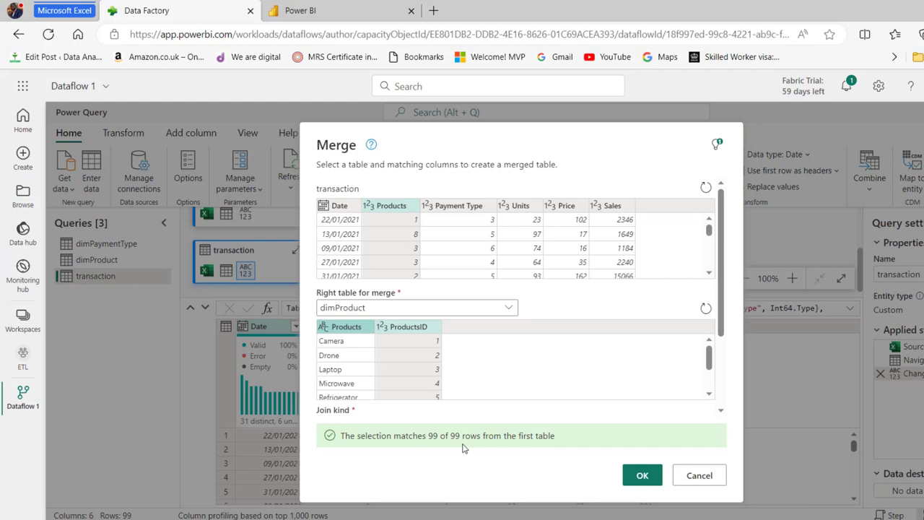
click(643, 475)
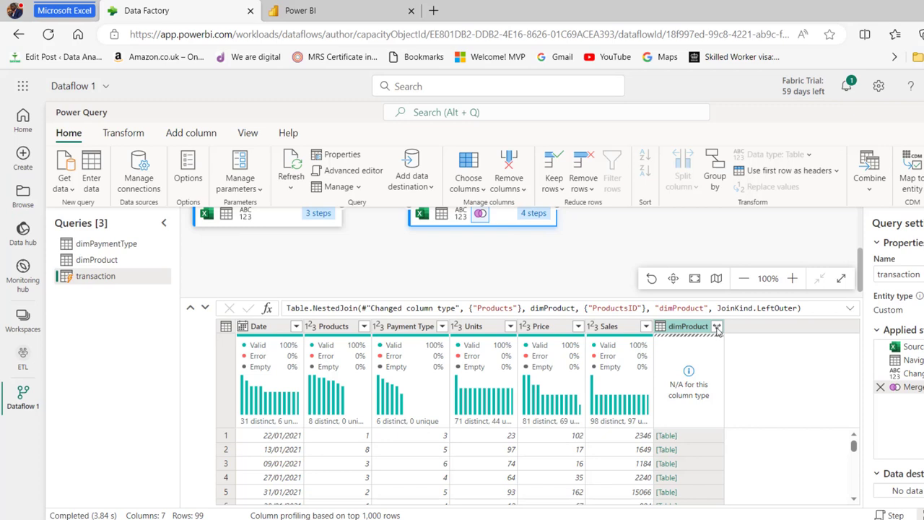
Expand the merged dimProduct column to include only the Products field, leaving out ProductsID
click(717, 327)
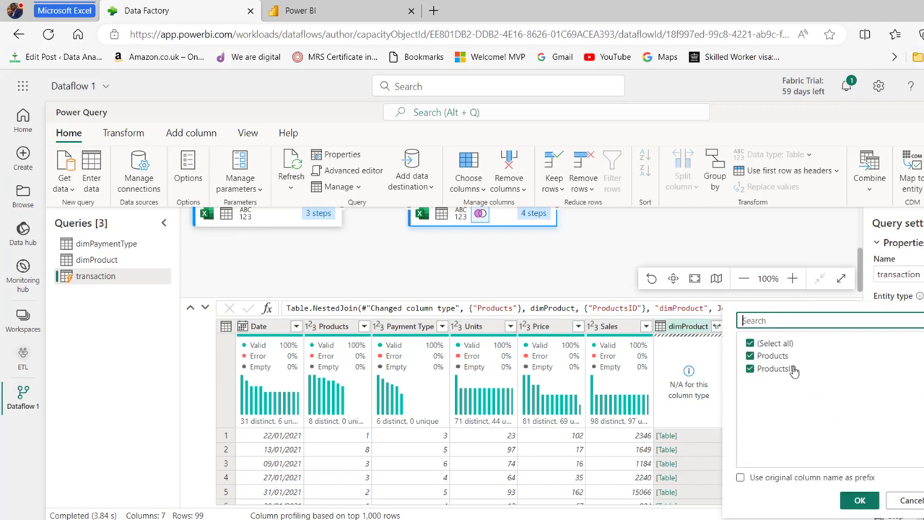
click(750, 370)
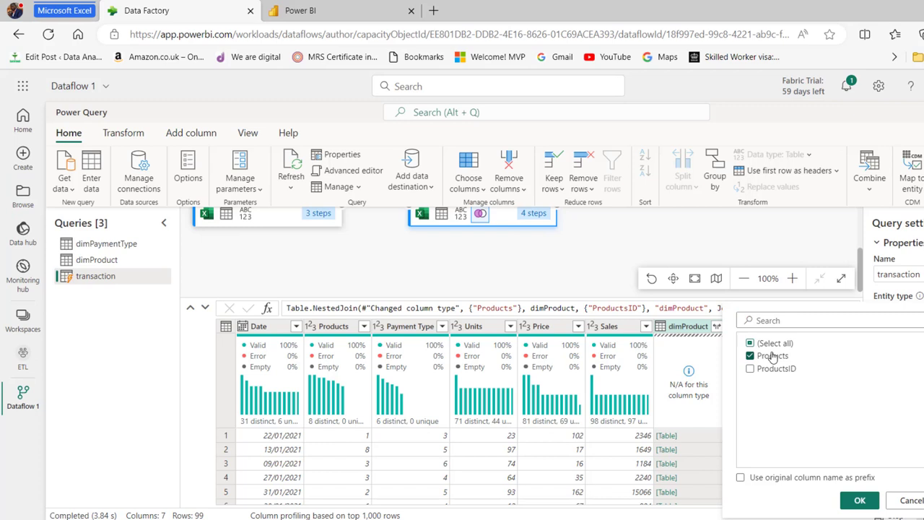
click(860, 500)
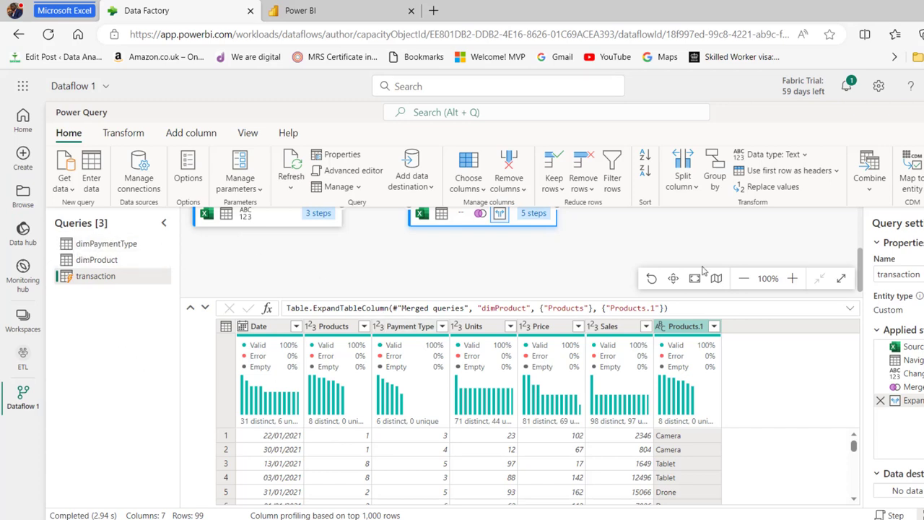
Merge the transaction query with dimPaymentType, matching Payment Type to Payment Type2
click(870, 193)
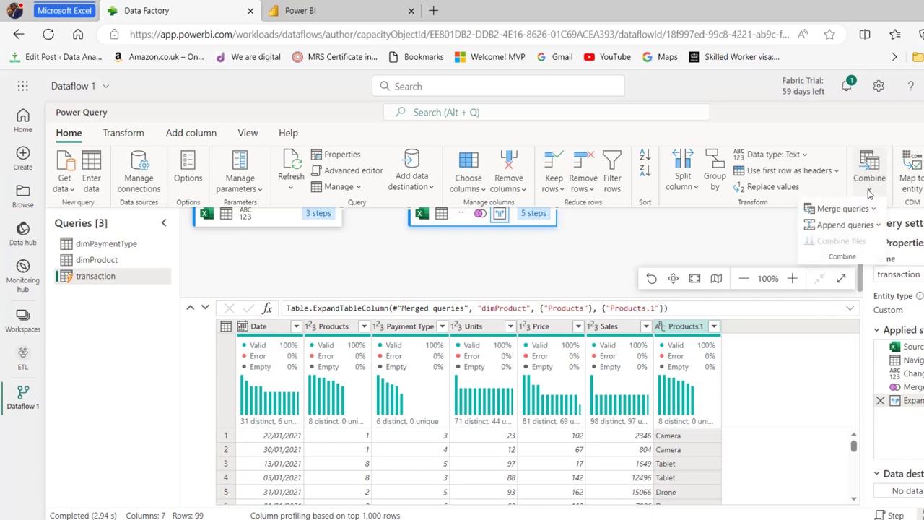
click(844, 209)
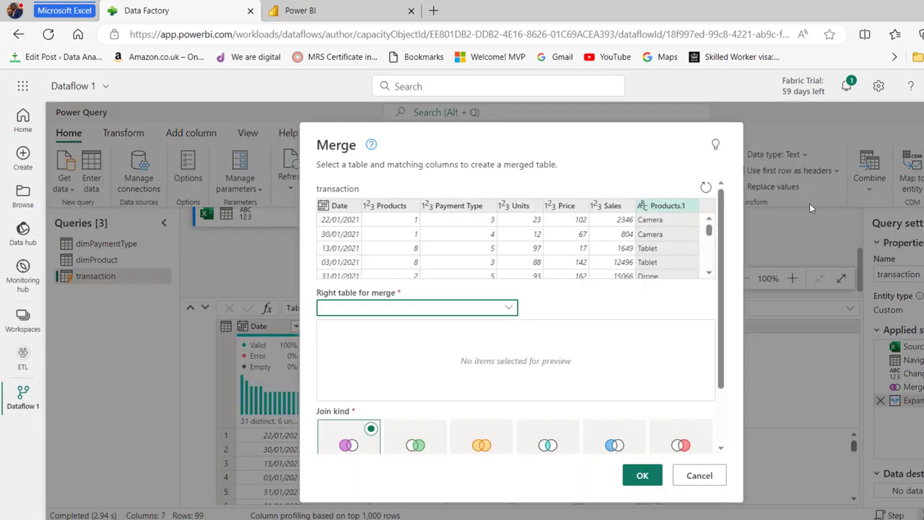
click(457, 207)
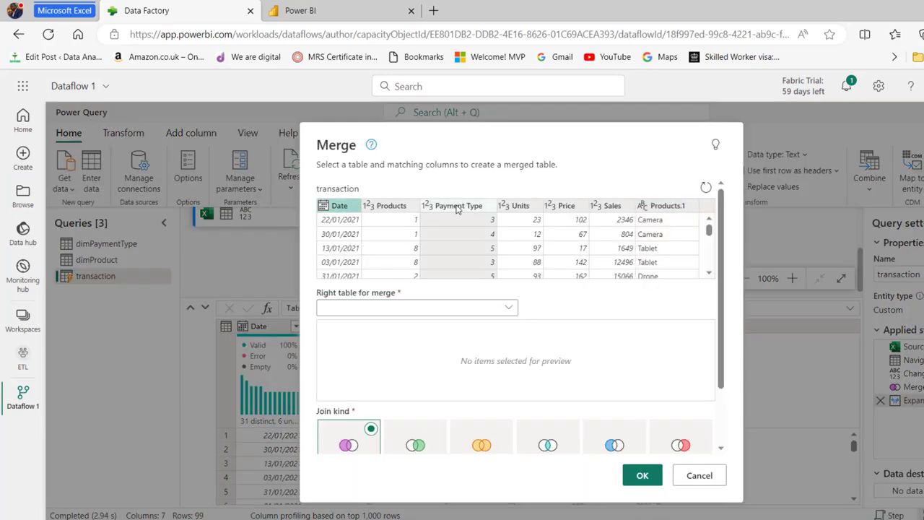
click(457, 208)
click(505, 308)
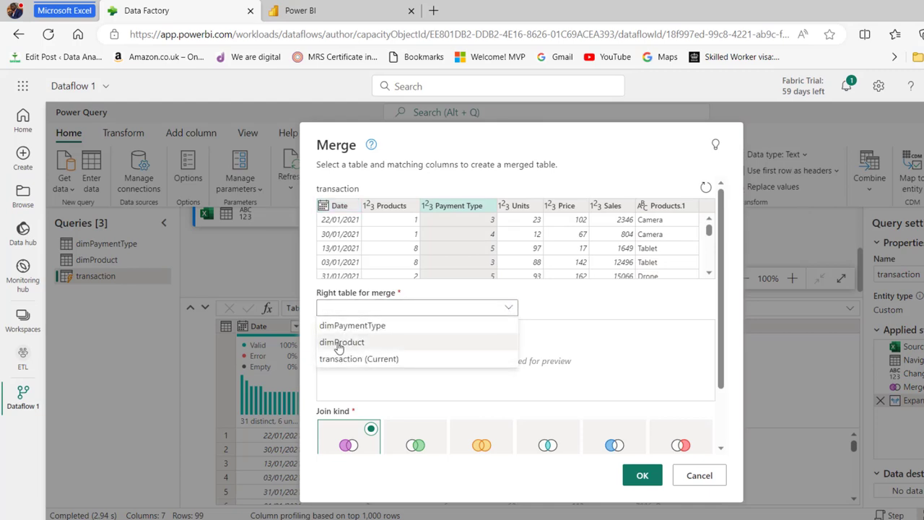
click(330, 326)
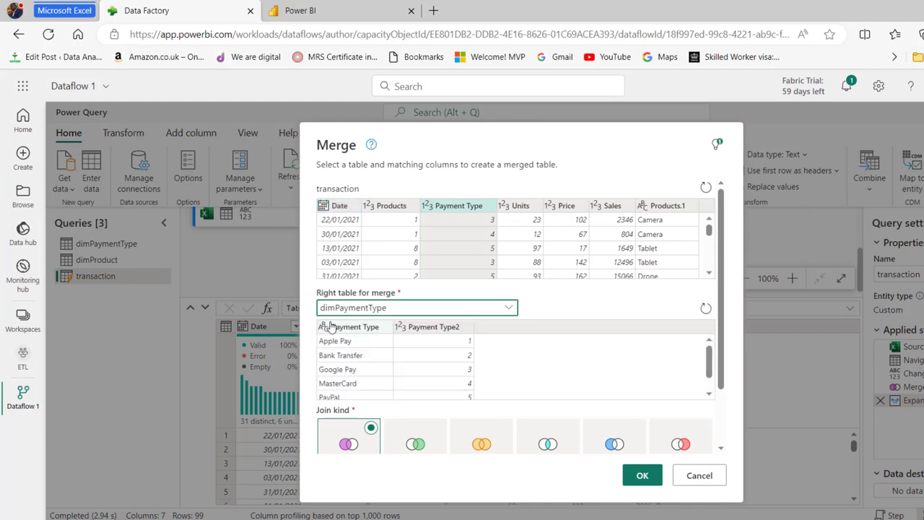
click(332, 326)
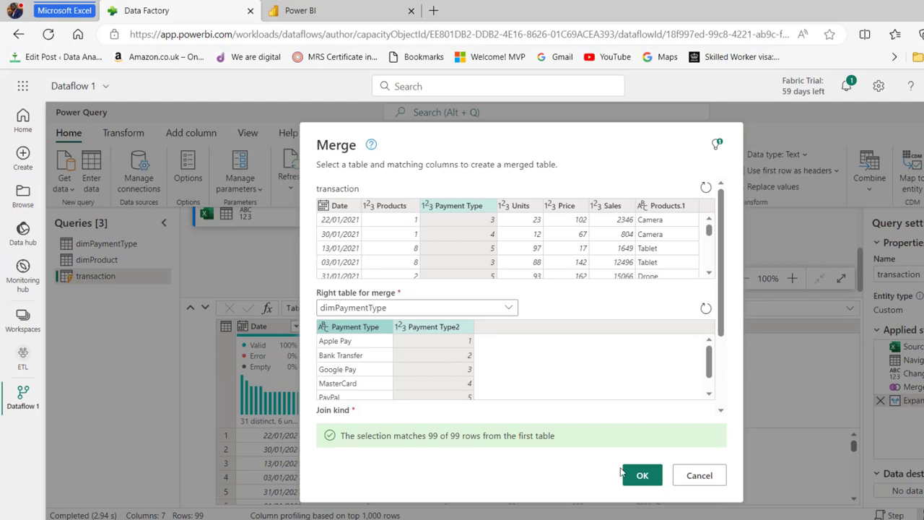
click(640, 476)
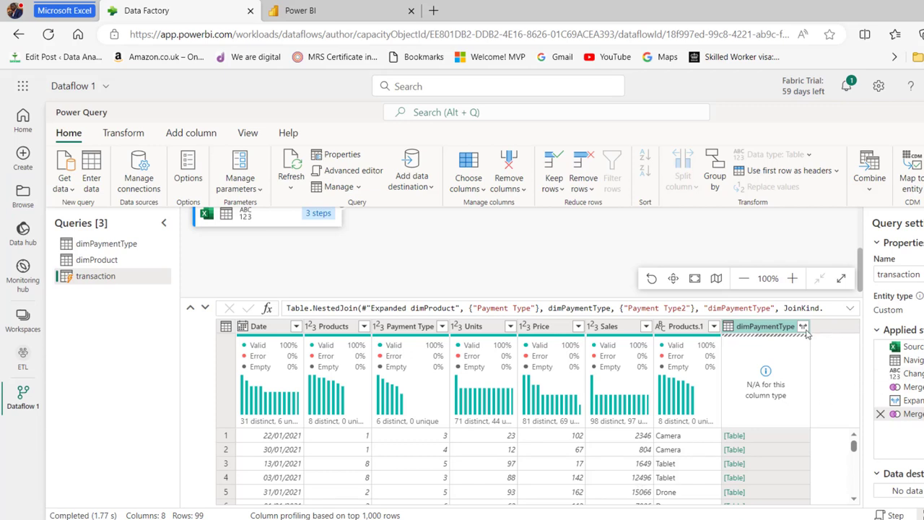
Expand the merged dimPaymentType column to include only the Payment Type field, leaving out Payment Type2
click(804, 327)
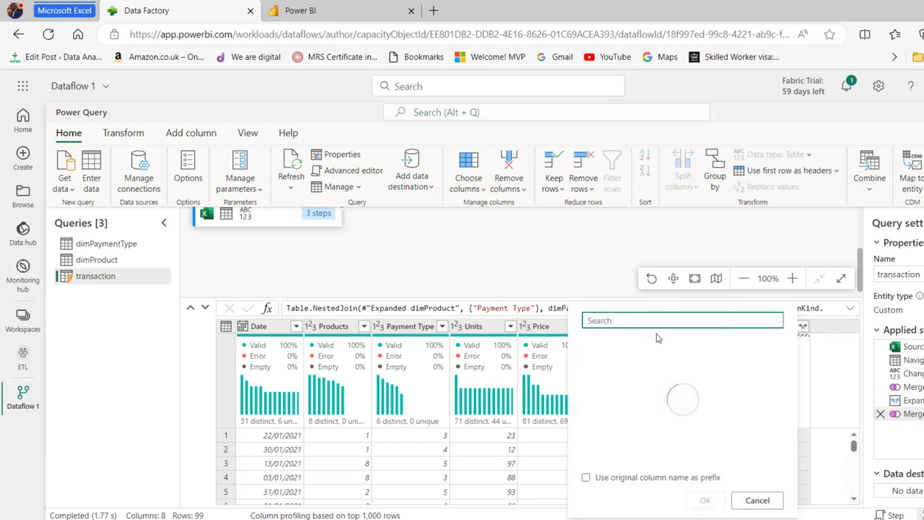
click(596, 368)
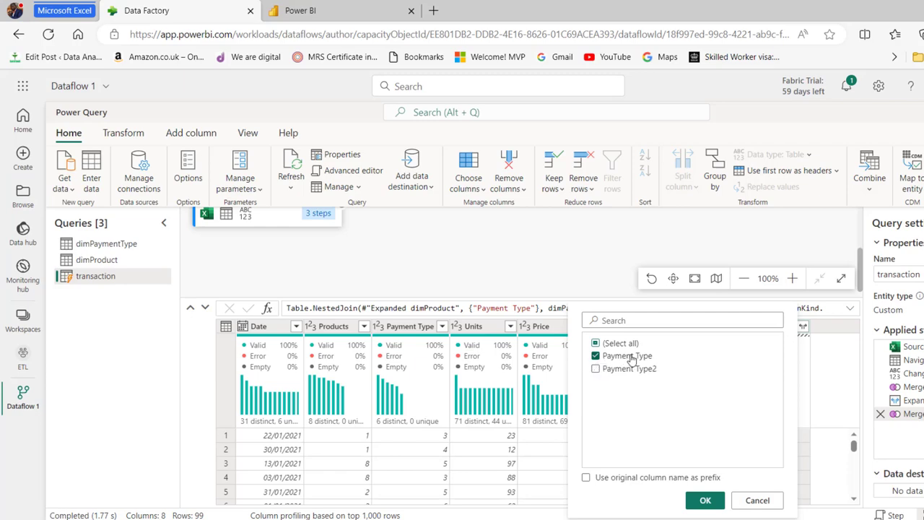
click(705, 500)
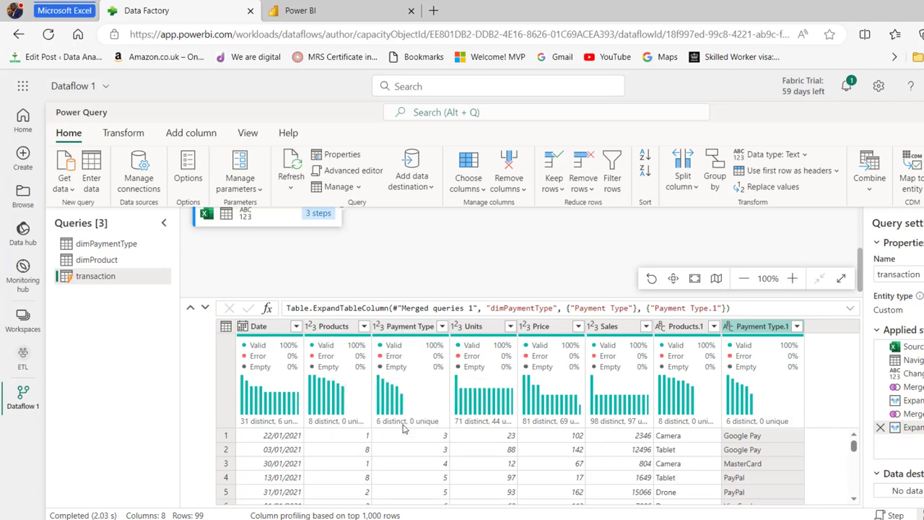
Remove the numeric Products and Payment Type columns from the transaction query
click(190, 309)
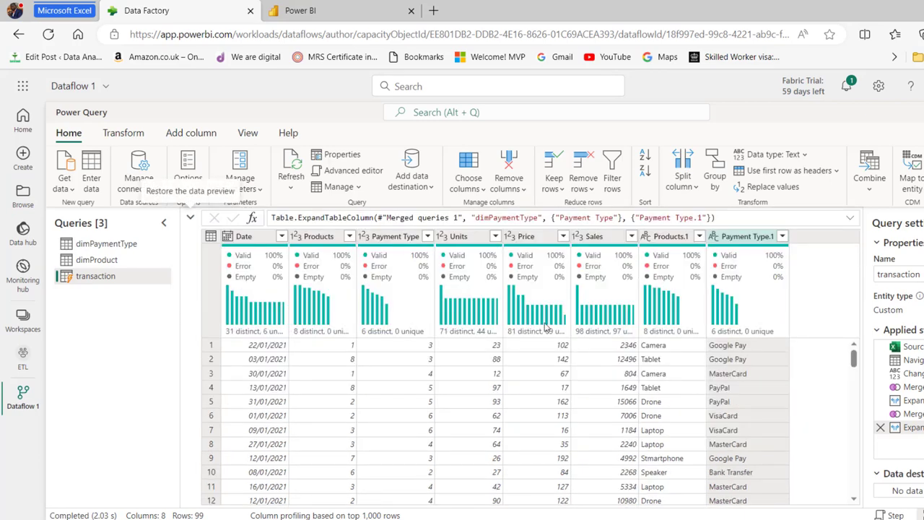
click(327, 235)
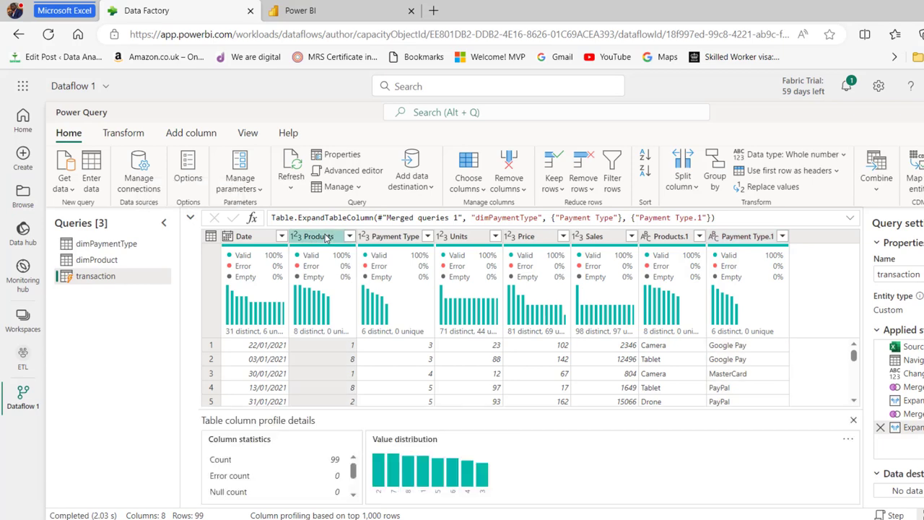
ctrl+click(390, 241)
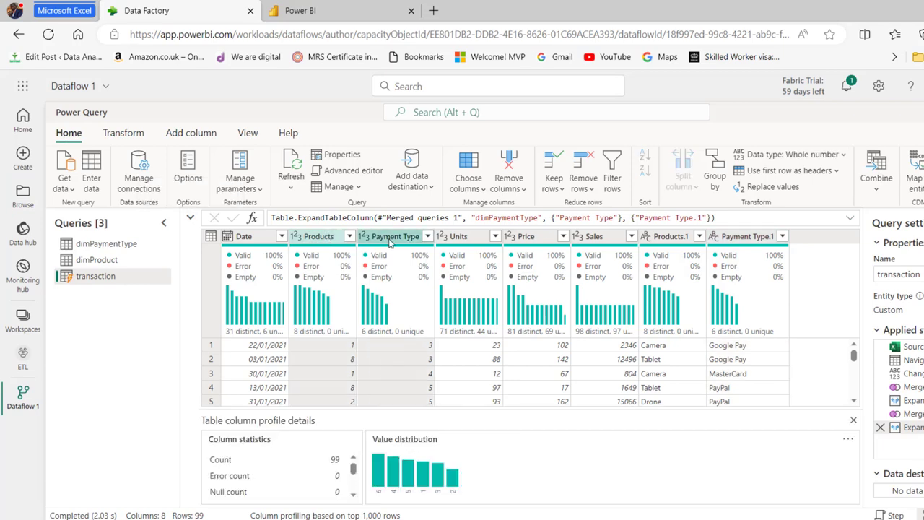
right_click(392, 244)
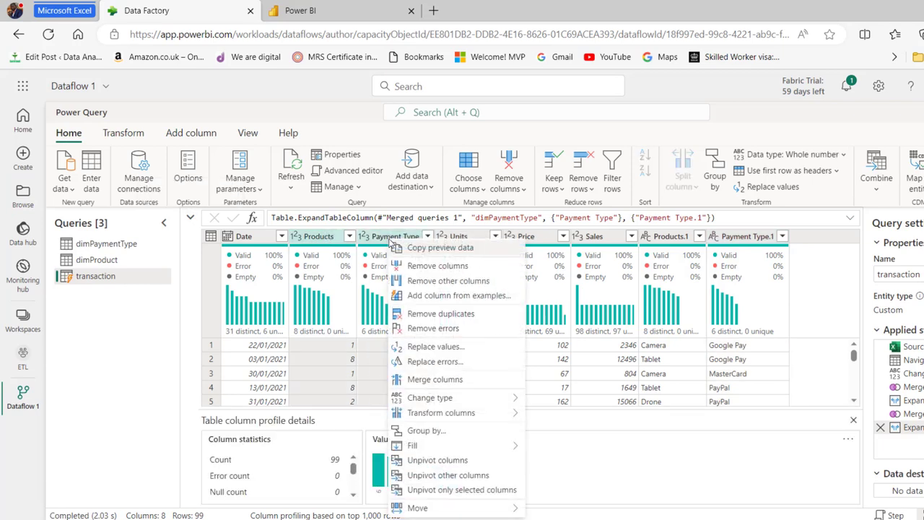
click(421, 267)
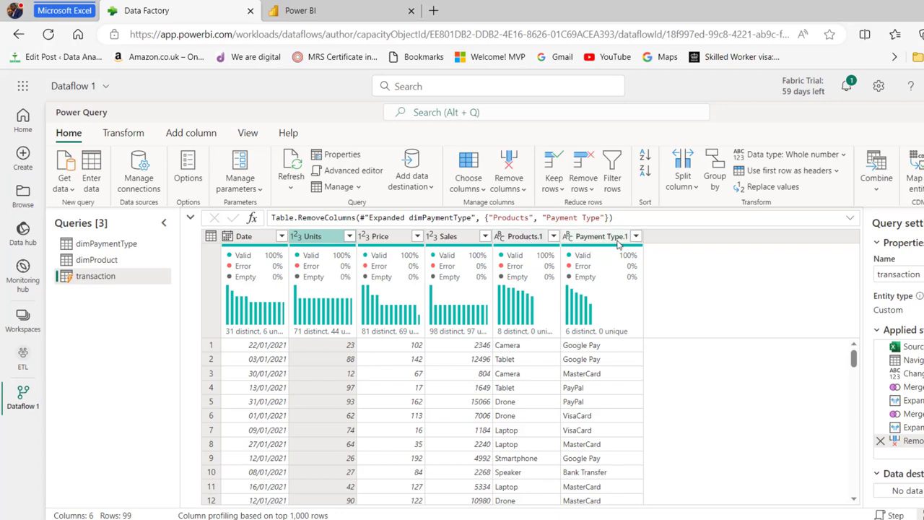
Rename the Products.1 column as Products and the Payment Type.1 column as Payment Type
click(525, 236)
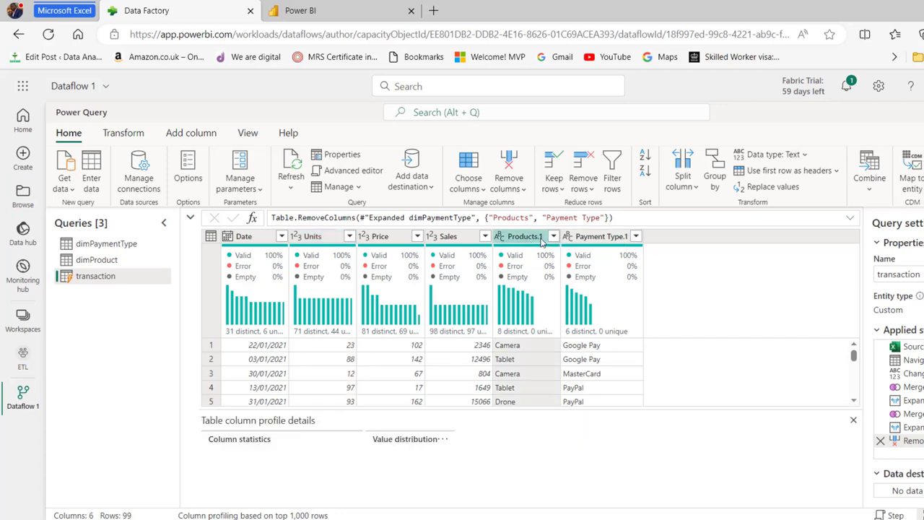
double_click(533, 238)
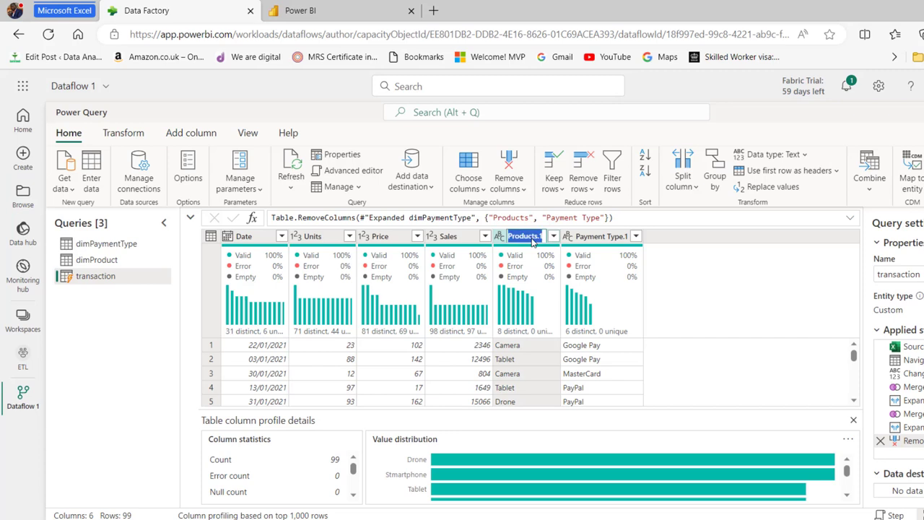
key(End)
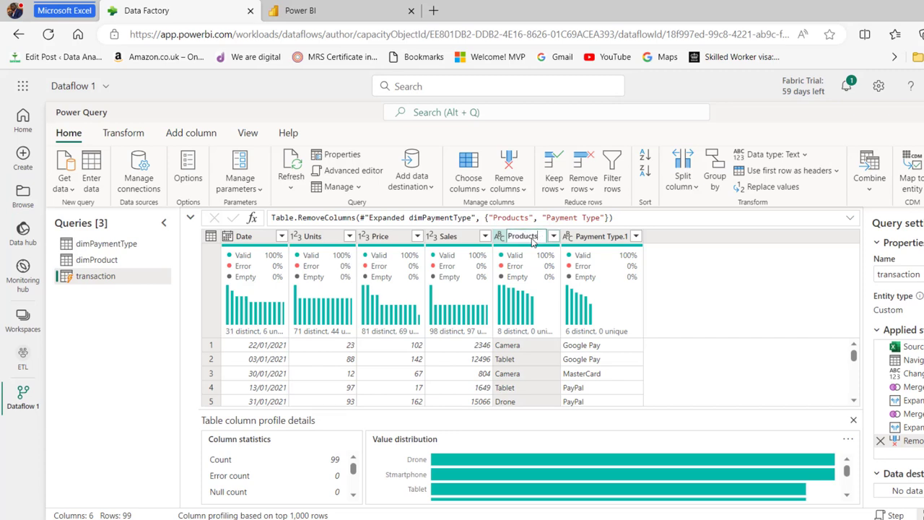
click(598, 236)
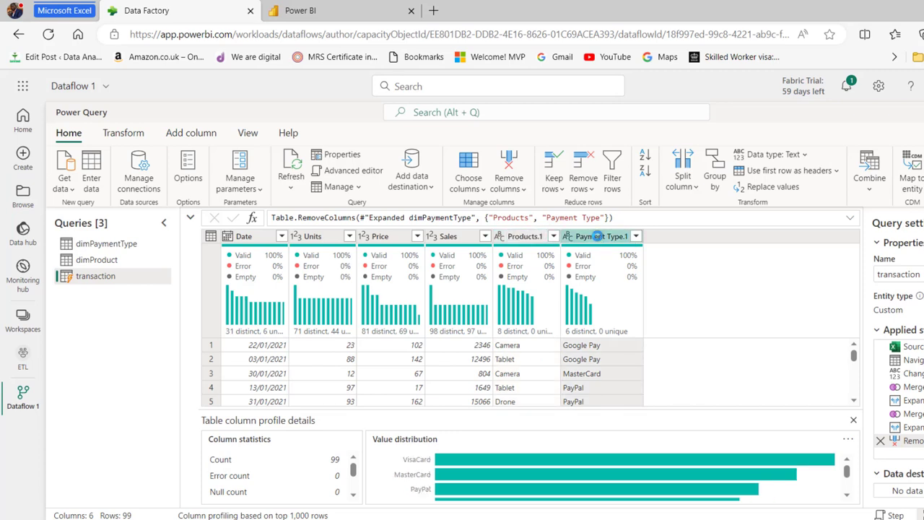
click(597, 236)
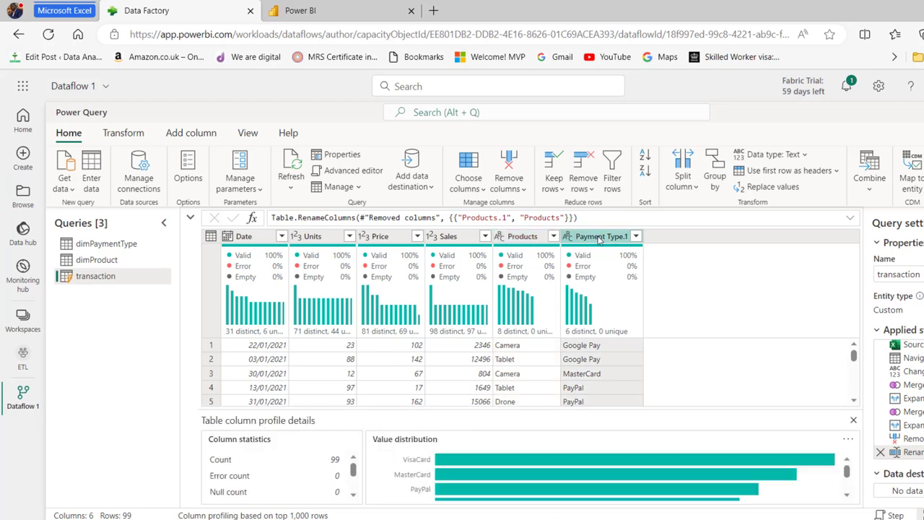
double_click(597, 236)
key(End)
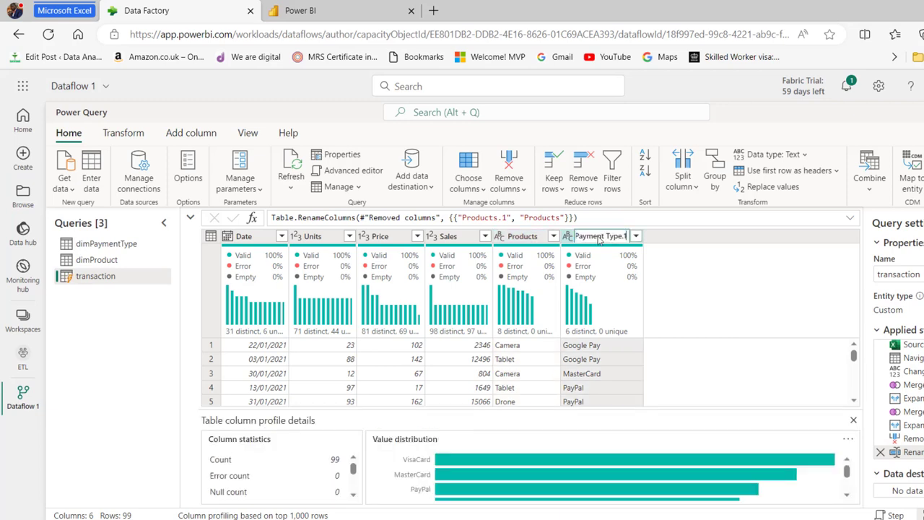
key(BackSpace)
key(BackSpace)
key(Escape)
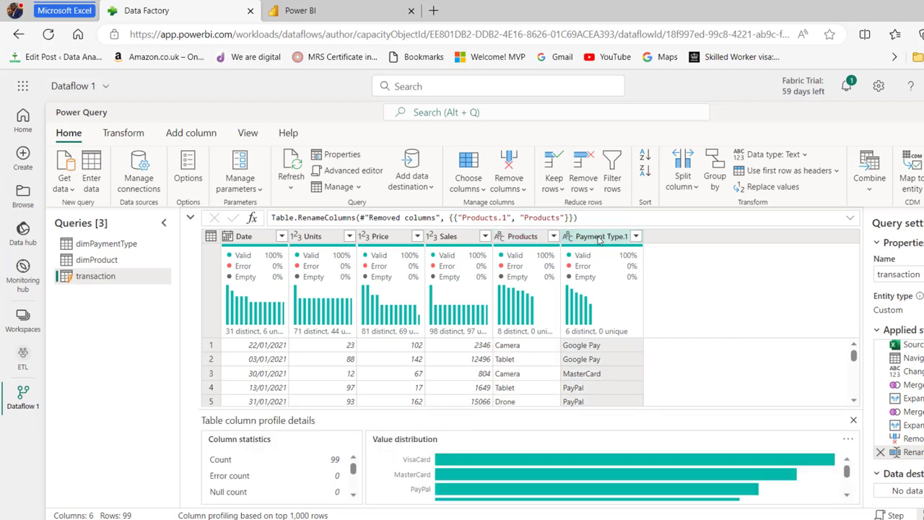
Move the Products and Payment Type columns together so they come directly after the Date column
key(Left)
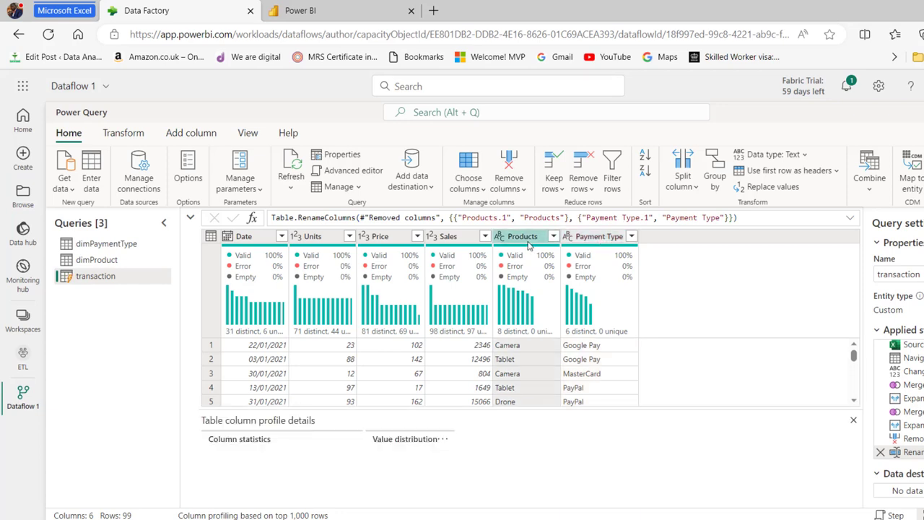
click(597, 236)
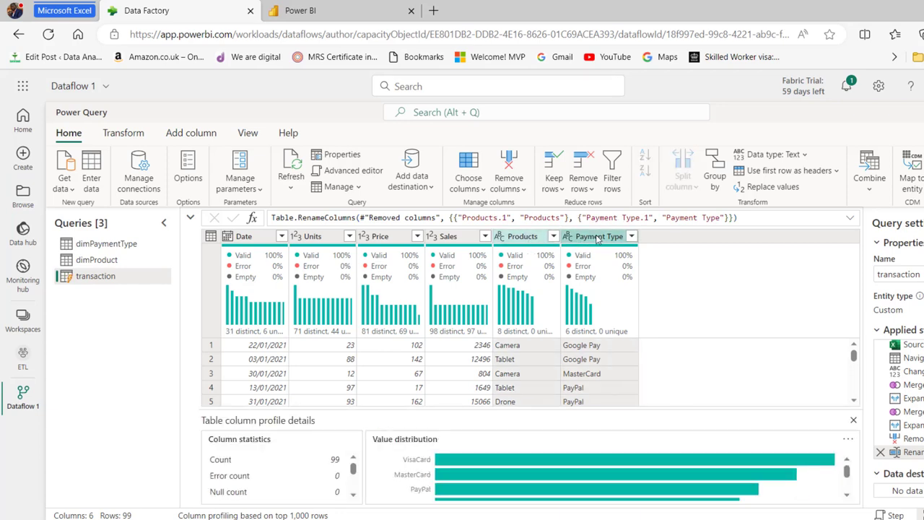
drag(597, 238, 249, 238)
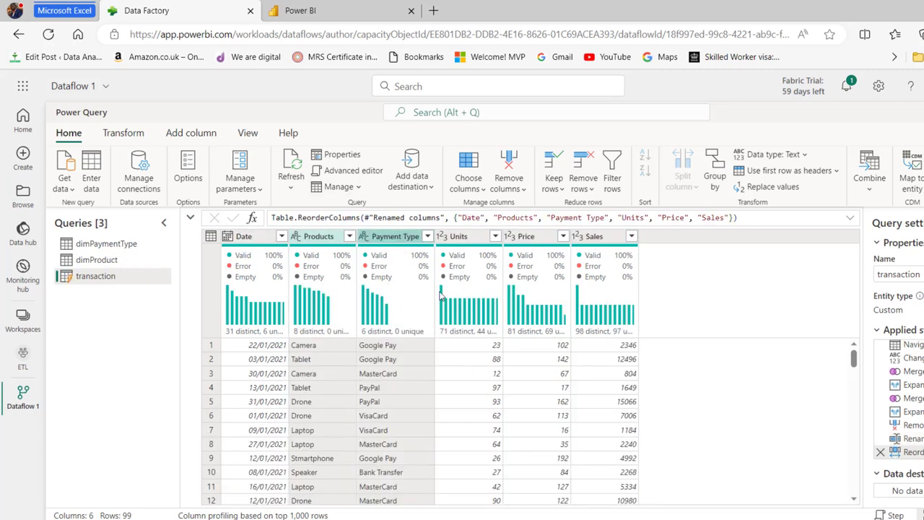
Examine the query diagram showing how dimPaymentType and dimProduct feed into the transaction query and its applied steps
click(191, 218)
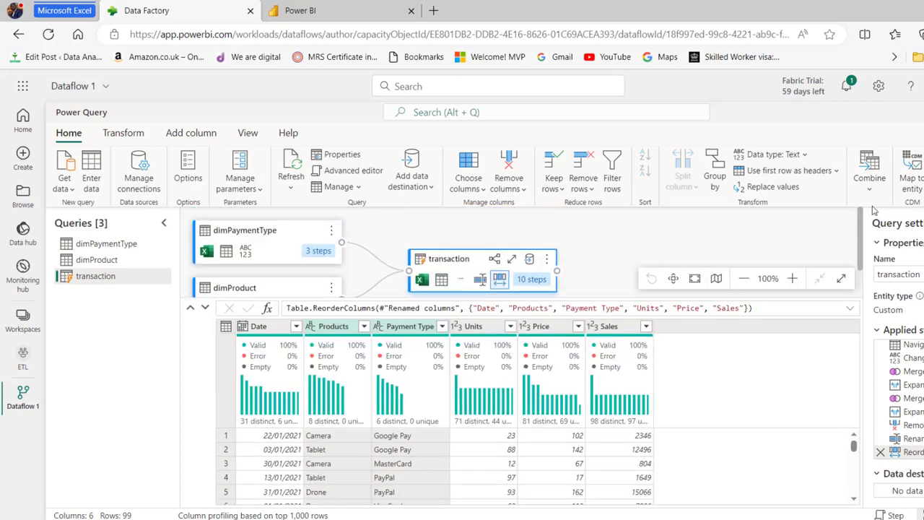
click(190, 307)
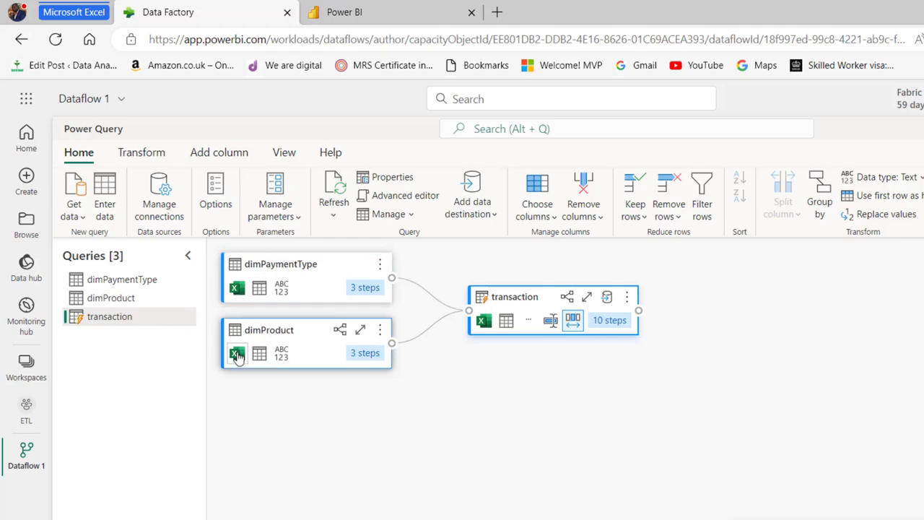
mouse_move(236, 356)
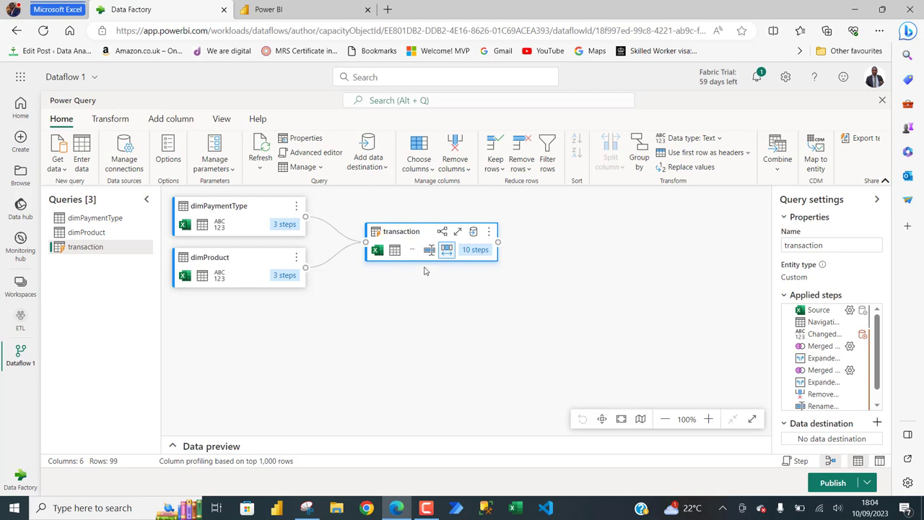
mouse_move(429, 252)
click(173, 447)
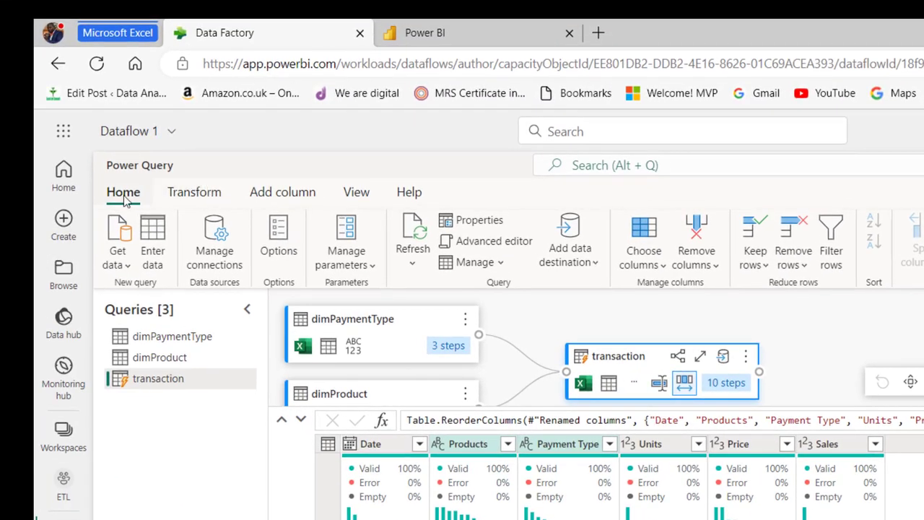
Add a Warehouse data destination to the transaction query, connecting with the organizational account authentication
click(575, 257)
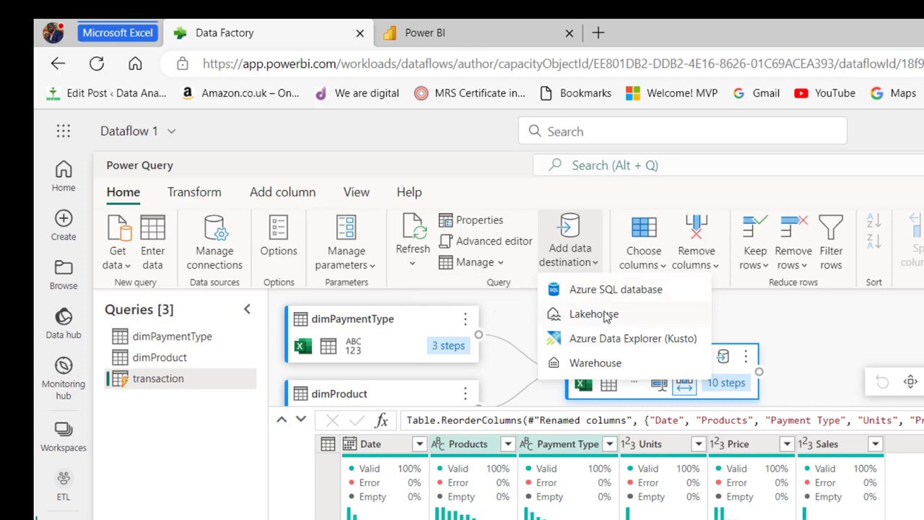
click(610, 365)
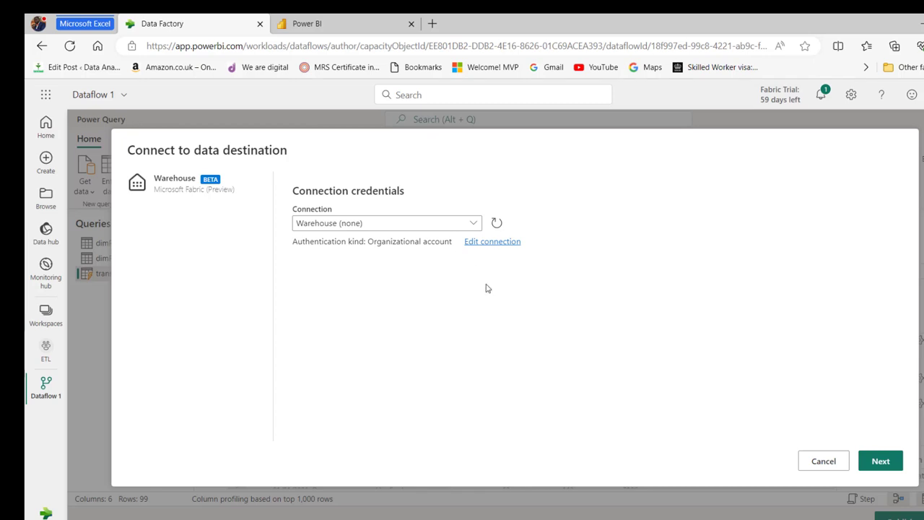
click(505, 249)
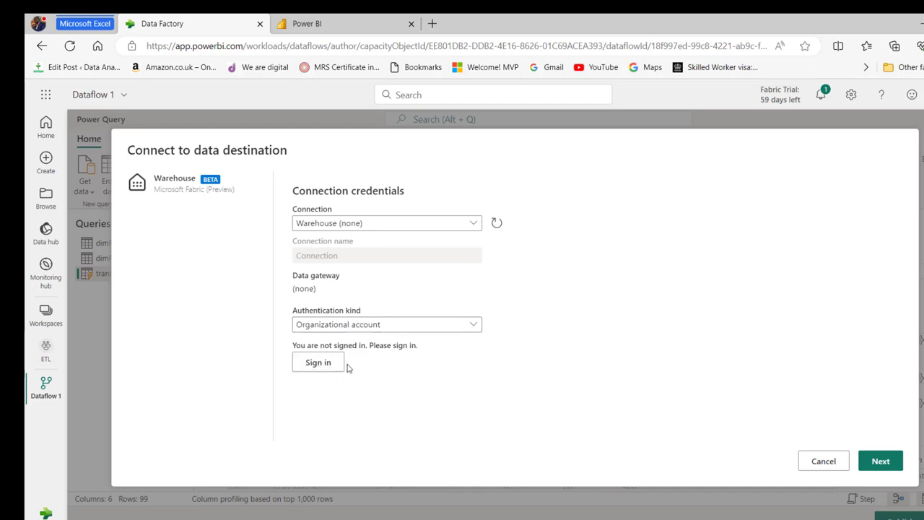
click(890, 463)
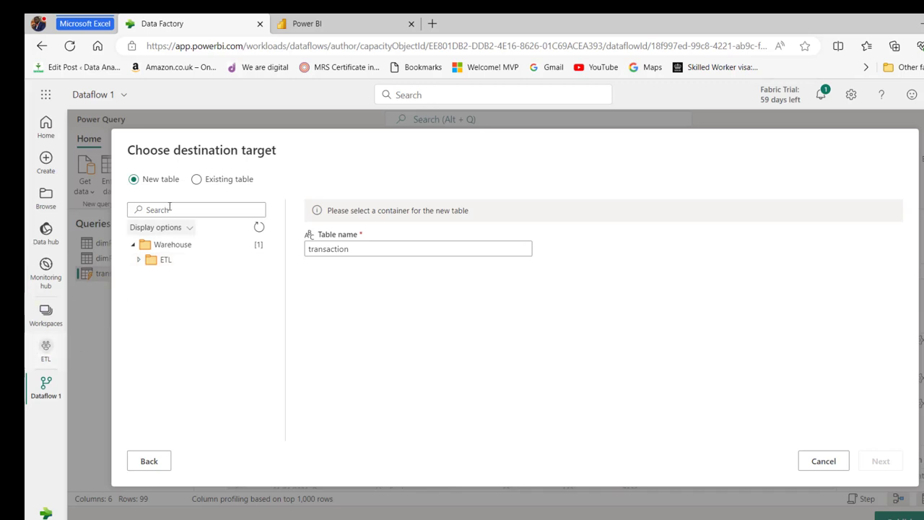
Set the destination as a new table named transaction in the ETL workspace's DataflowsStagingWarehouse, using the Replace update method and all mapped columns
click(140, 261)
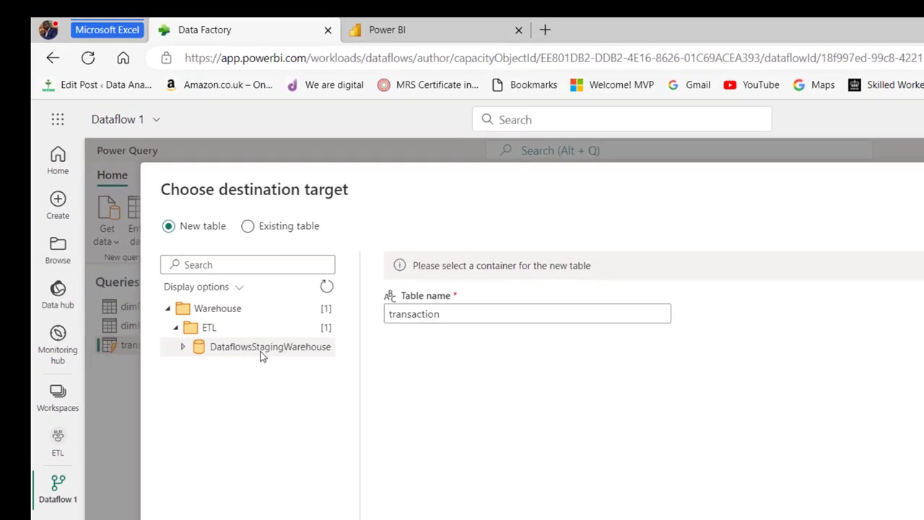
click(262, 352)
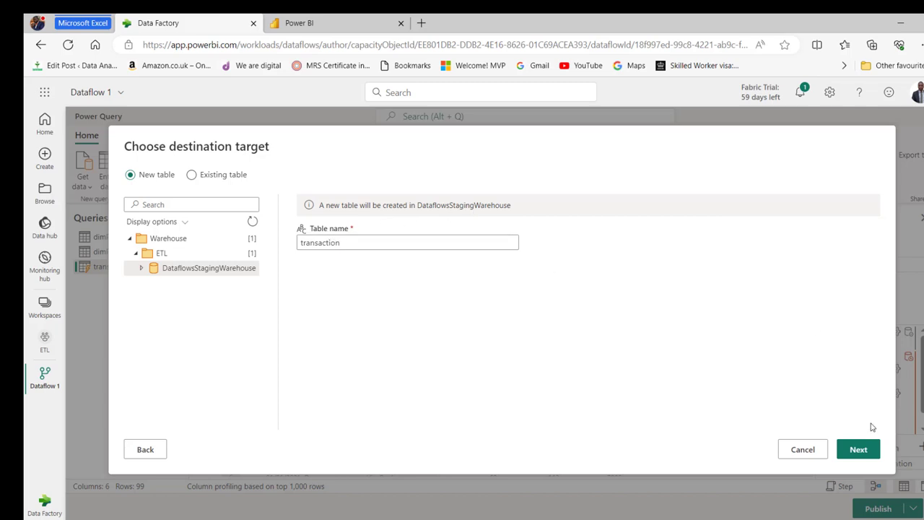
click(866, 453)
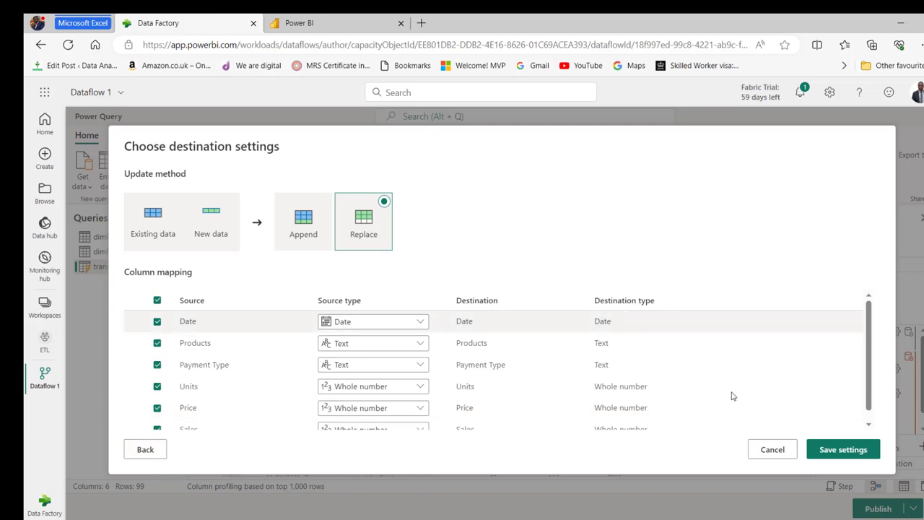
click(831, 454)
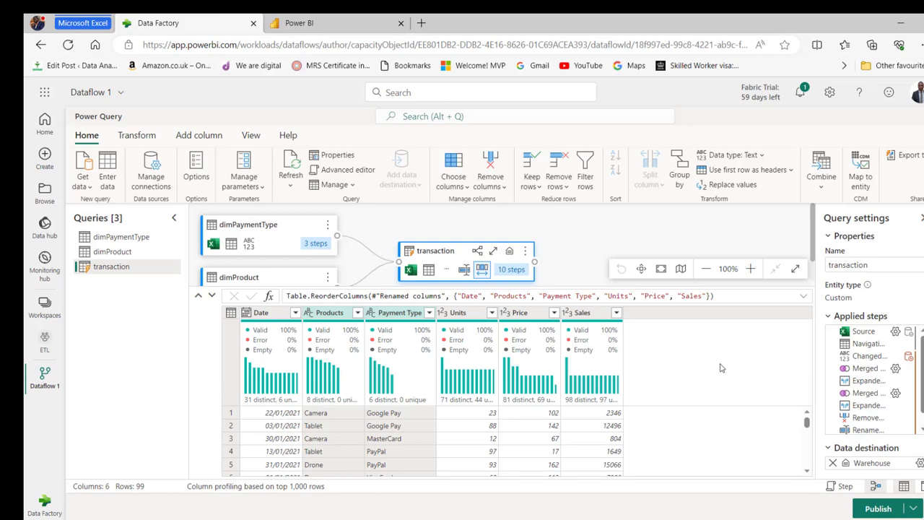
Publish Dataflow 1 with its Warehouse data destination to the ETL workspace
mouse_move(875, 469)
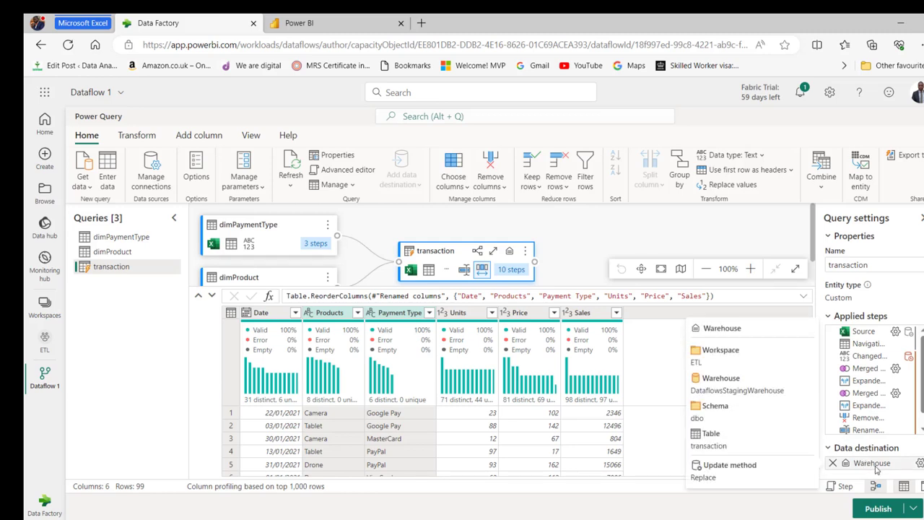
click(914, 509)
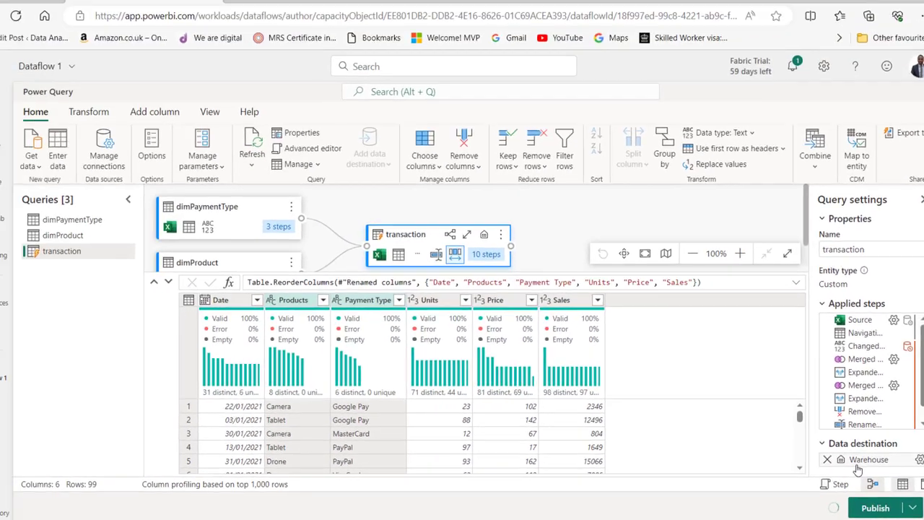
click(799, 425)
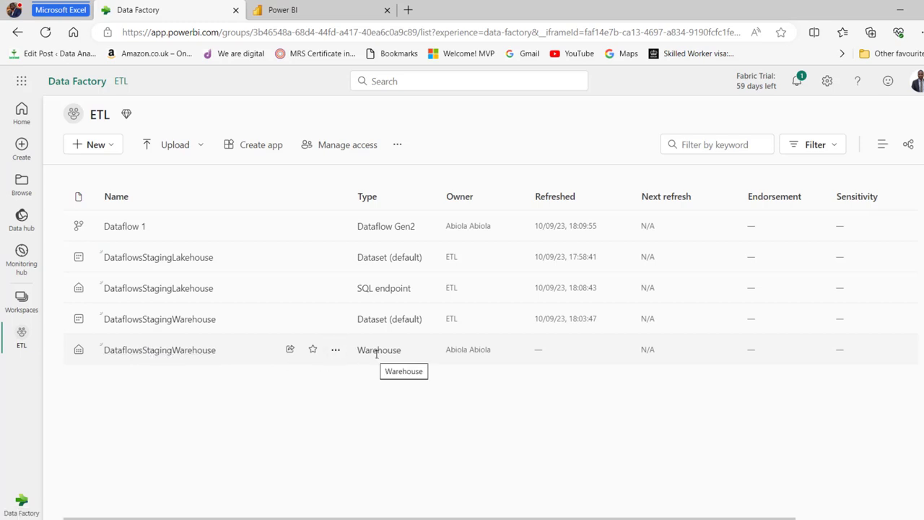
Open the DataflowsStagingWarehouse item of type Warehouse and expand the dbo transaction table to list its columns
click(139, 352)
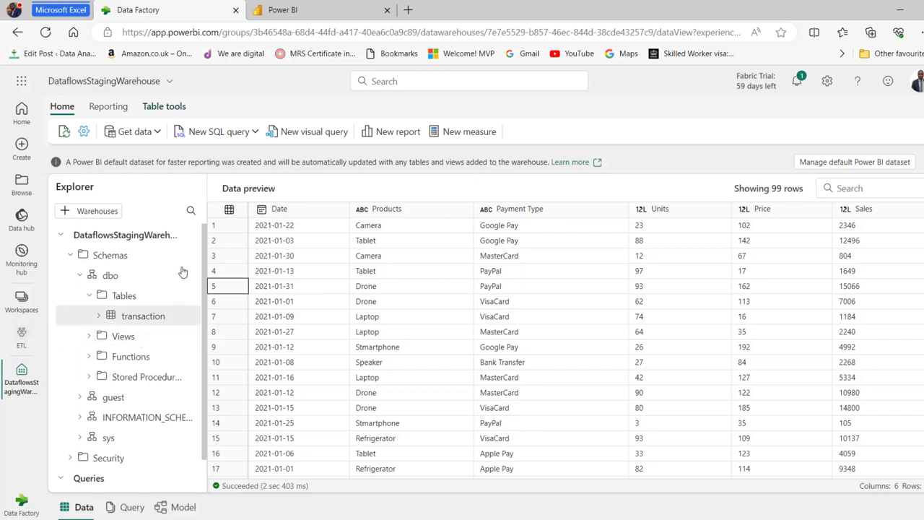
click(99, 318)
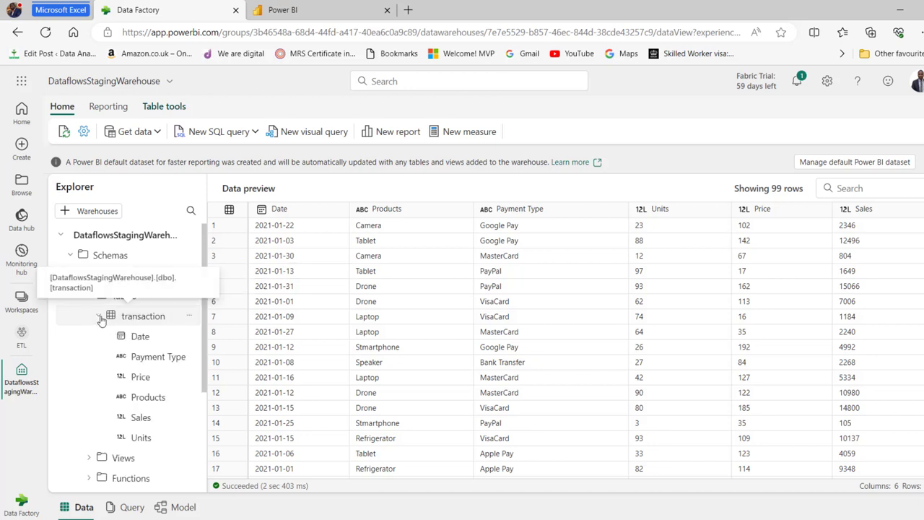
drag(134, 349, 134, 349)
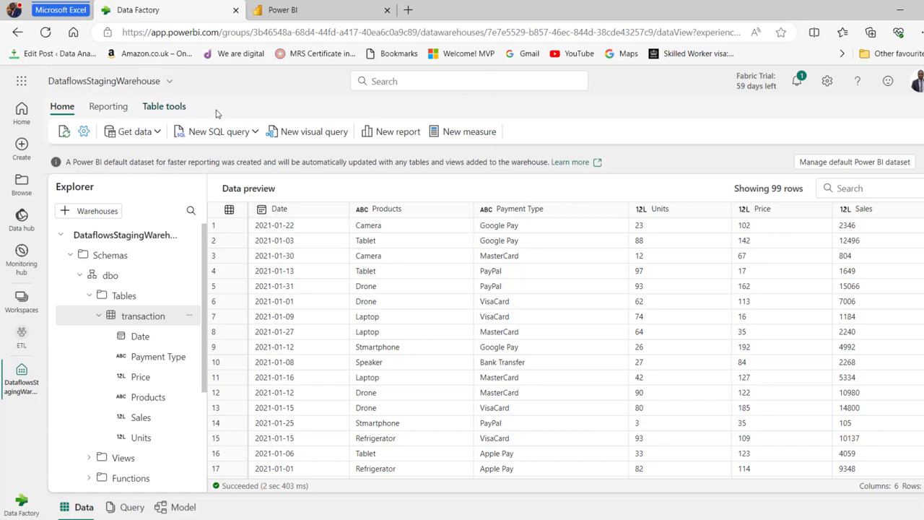
Create a SQL query and run SELECT * FROM [DataflowsStagingWarehouse].[dbo].[transaction]
click(231, 137)
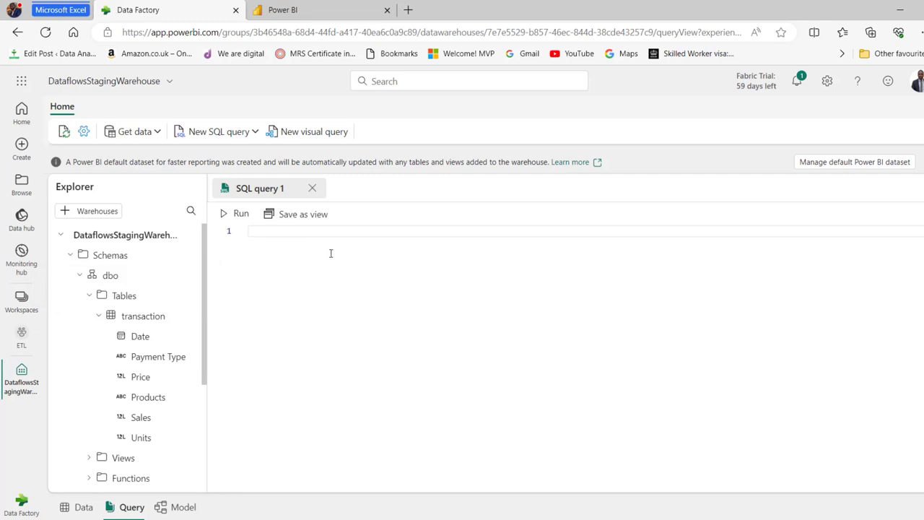
text(SELECT)
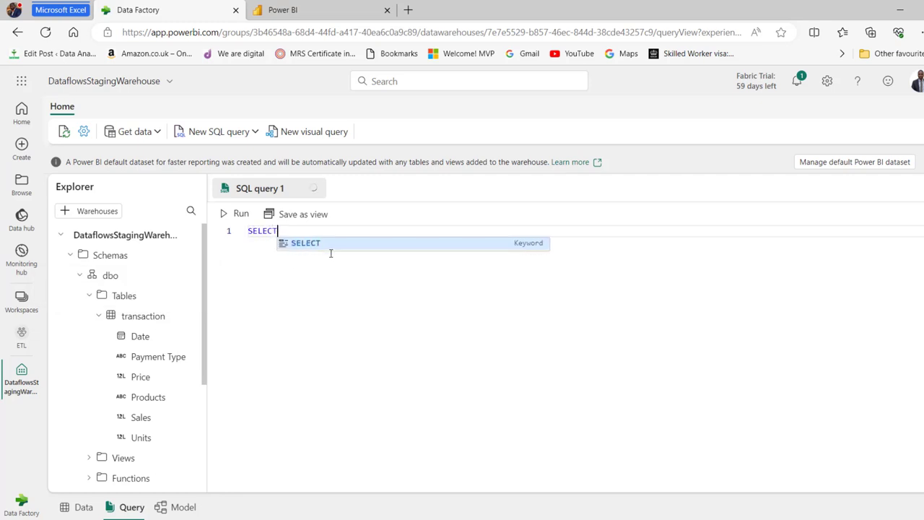
text( * FROM)
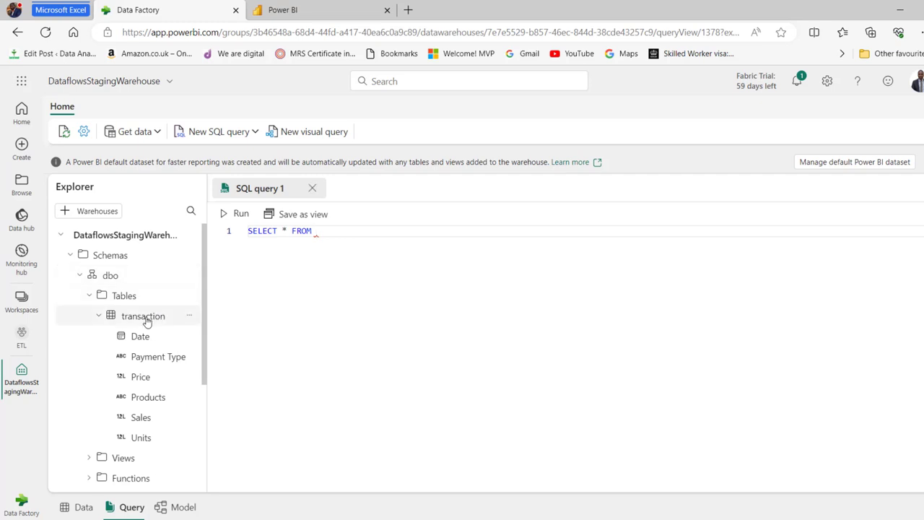
drag(147, 321, 371, 235)
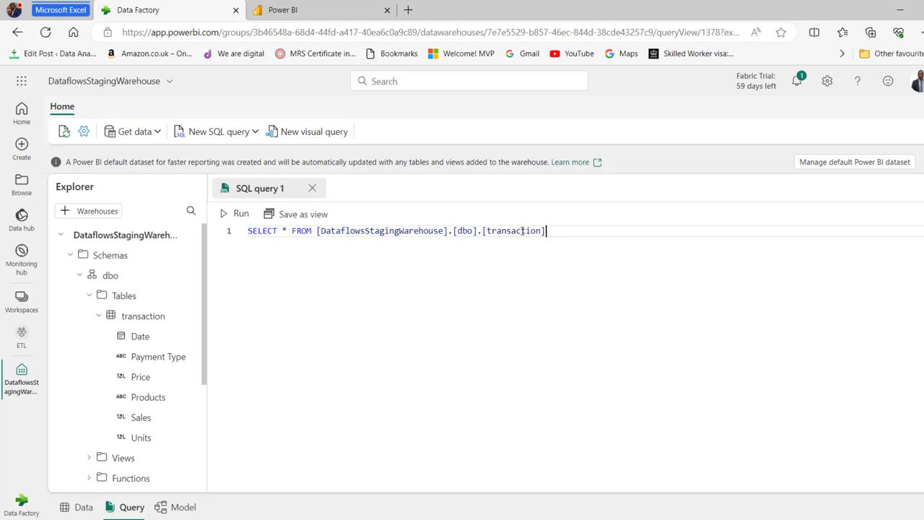
click(239, 215)
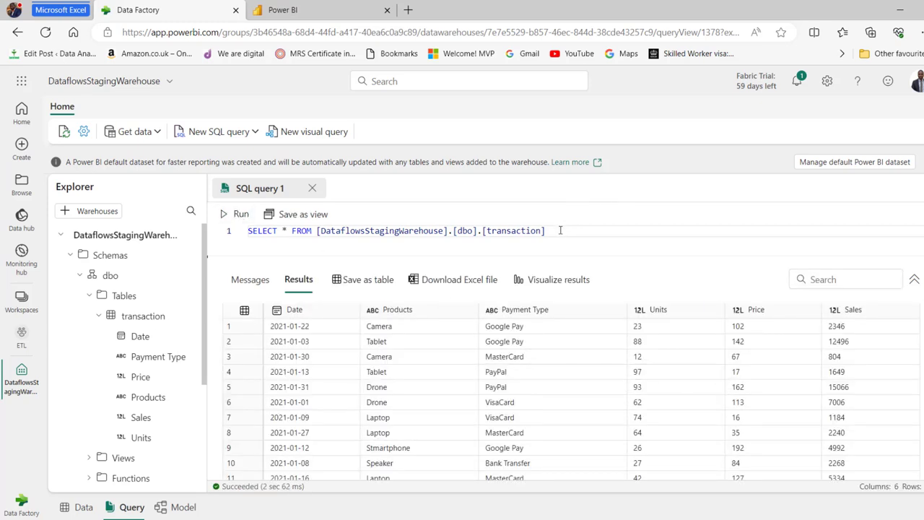
Add the condition WHERE Sales >=15000 to the transaction query and run it again
text(where)
key(Tab)
text(Sales >=15)
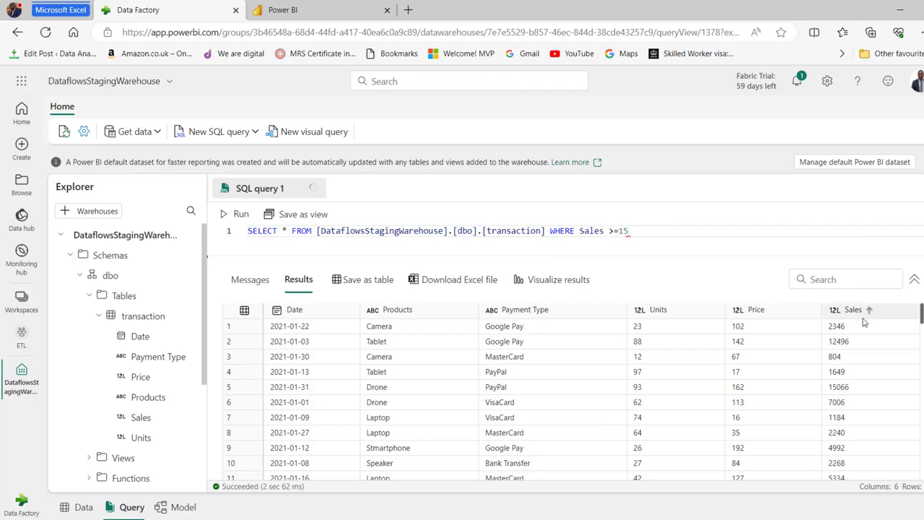
text(000)
click(240, 215)
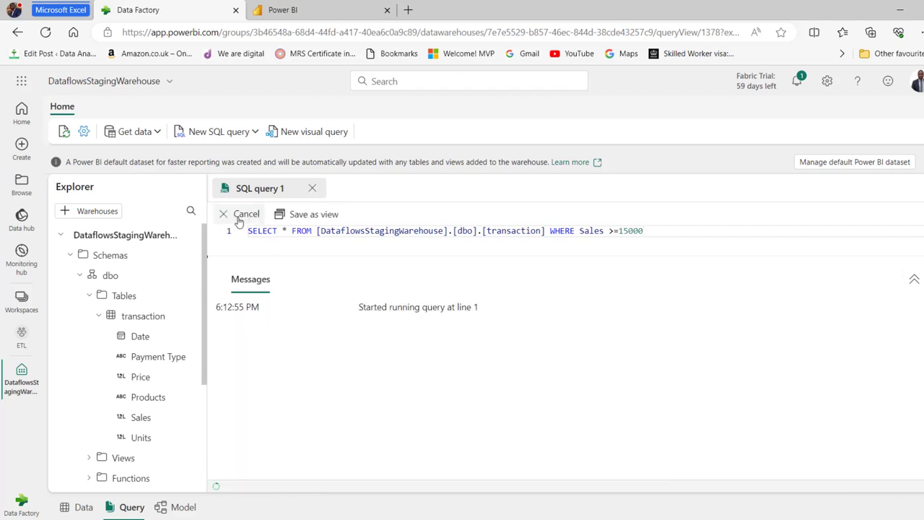